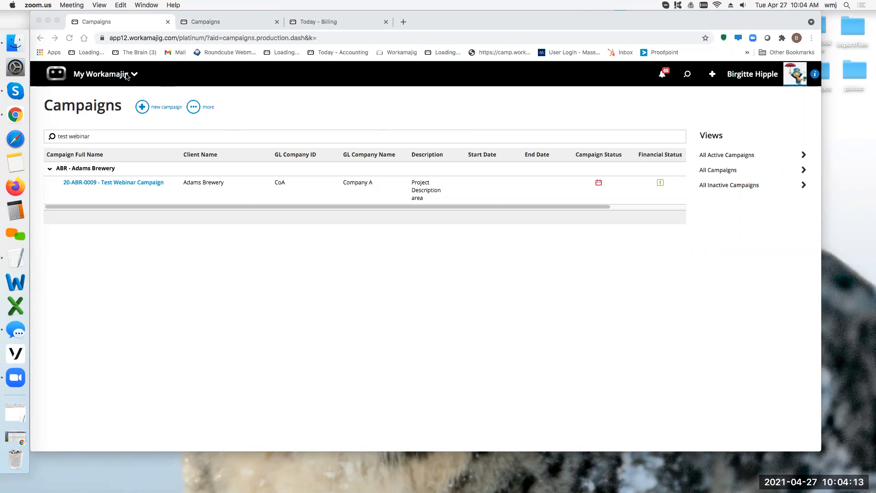
# Open the settings of the Adams Brewery Test Webinar Campaign and examine the Bill By choices
pyautogui.click(116, 181)
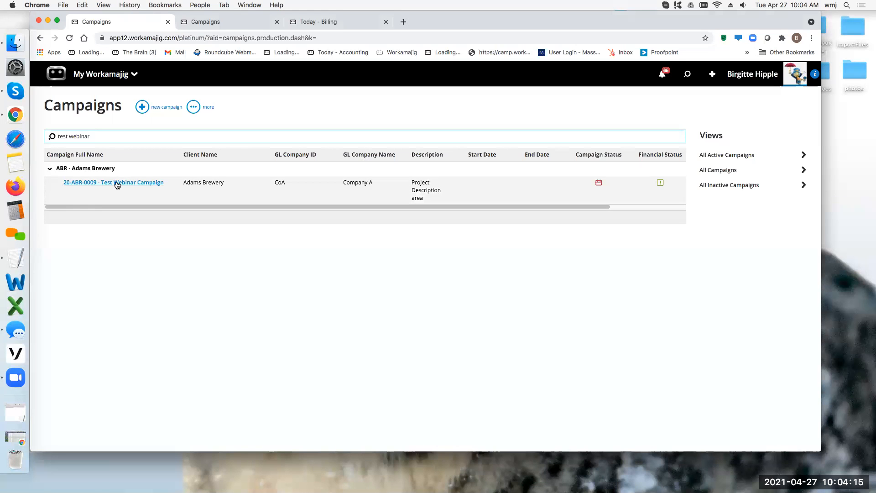
pyautogui.click(116, 183)
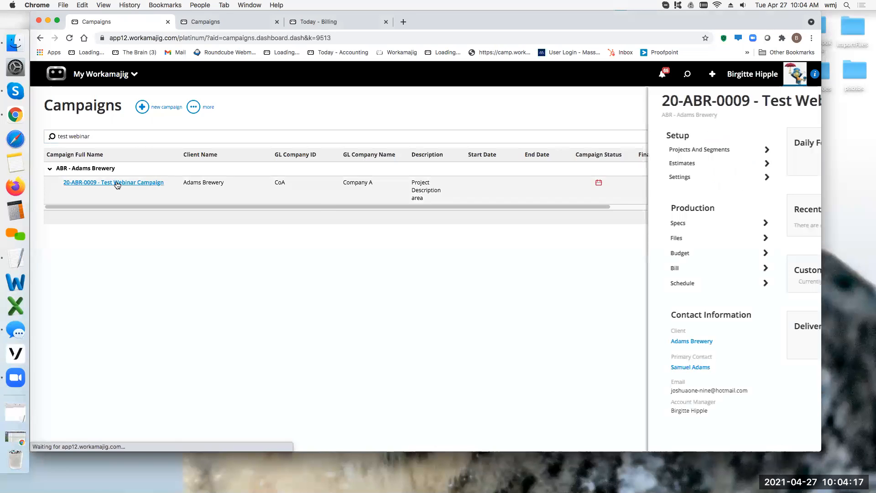
pyautogui.click(112, 177)
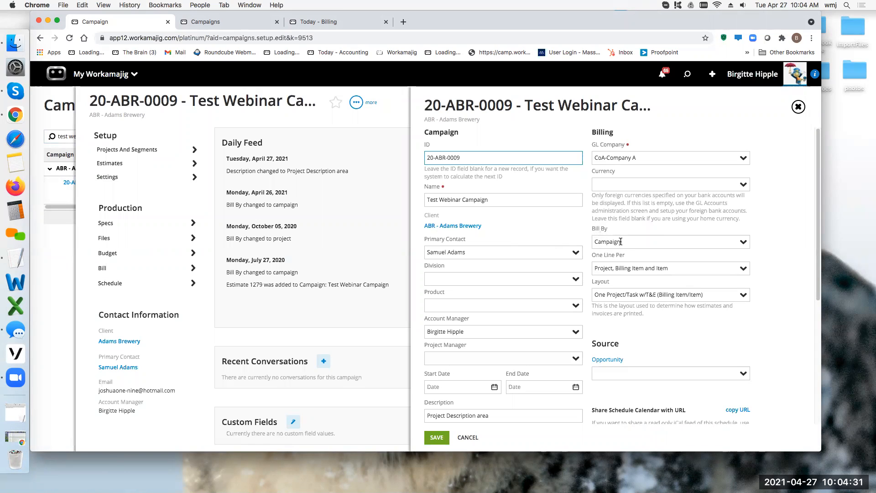
pyautogui.click(742, 244)
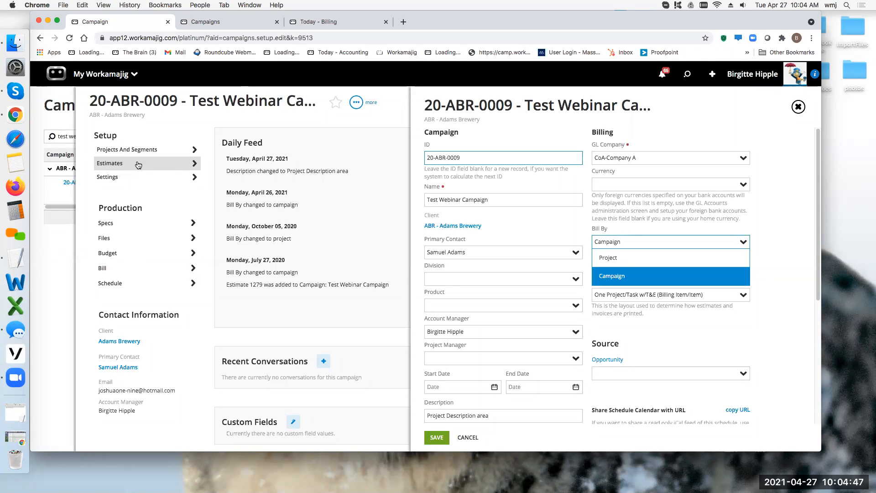
# Examine the Invoice By choices on the Test Webinar Campaign's billing screen and return to the campaign settings
pyautogui.click(109, 269)
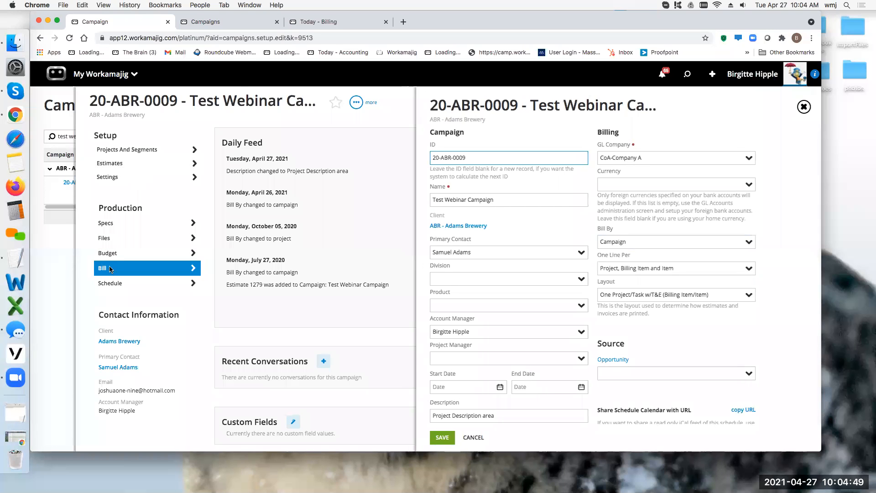
pyautogui.click(103, 269)
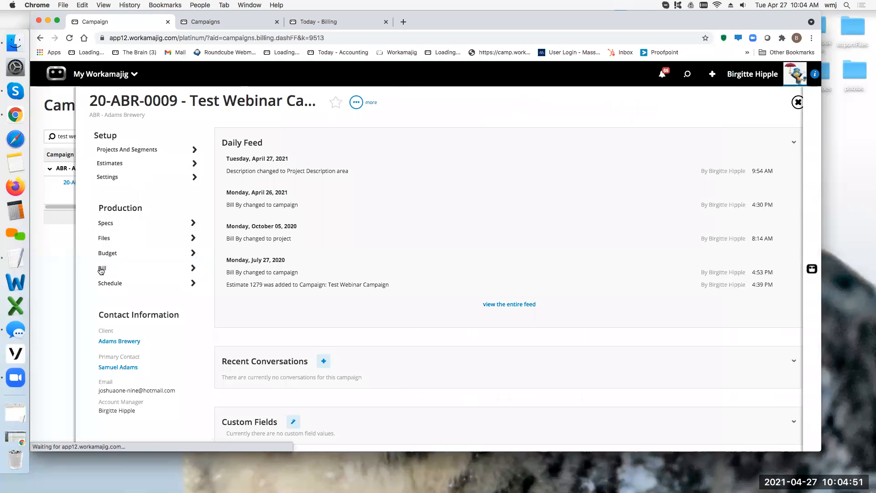
pyautogui.click(153, 154)
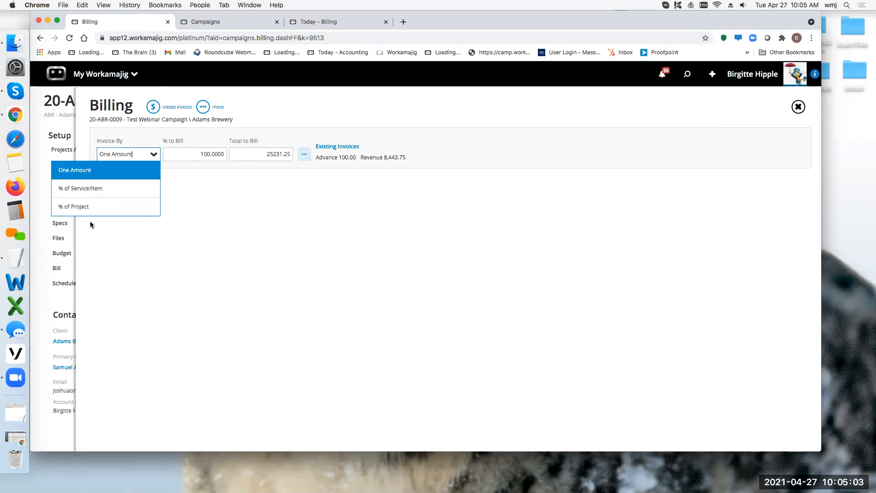
pyautogui.click(798, 106)
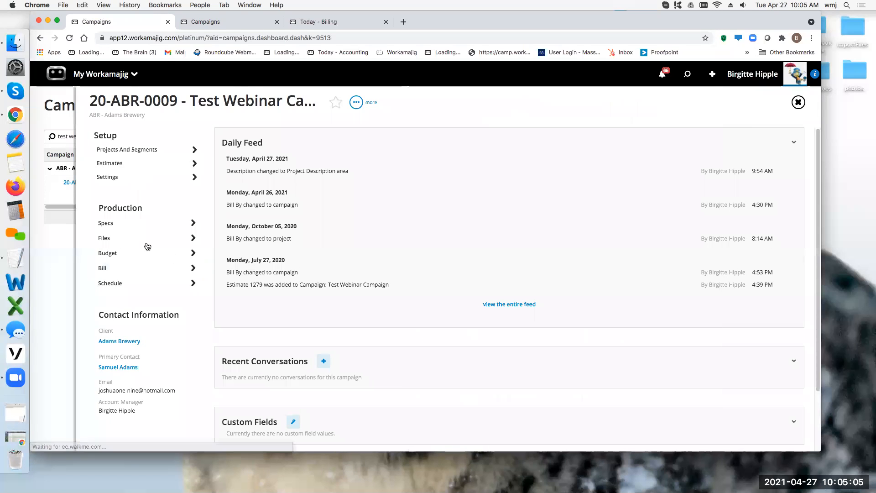
pyautogui.click(118, 183)
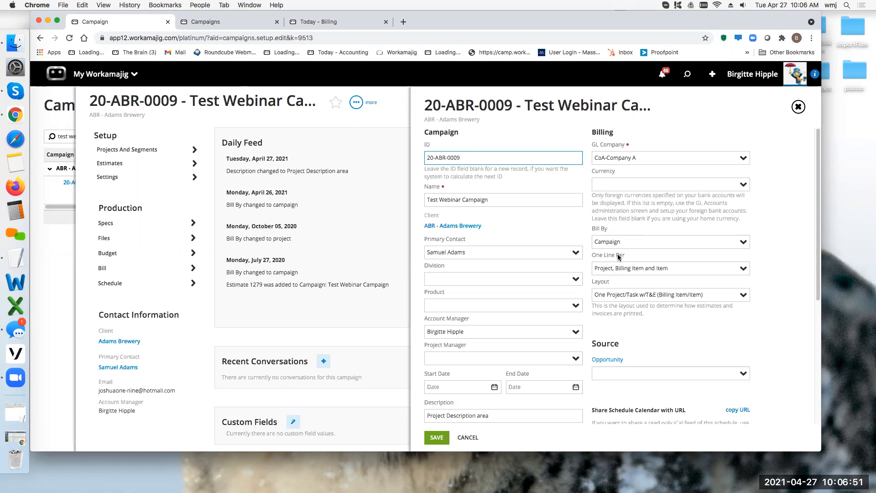
# Open the campaign settings of the Baloo Company campaign 21-BC-001 - Service Est. w/ Extras
pyautogui.click(244, 24)
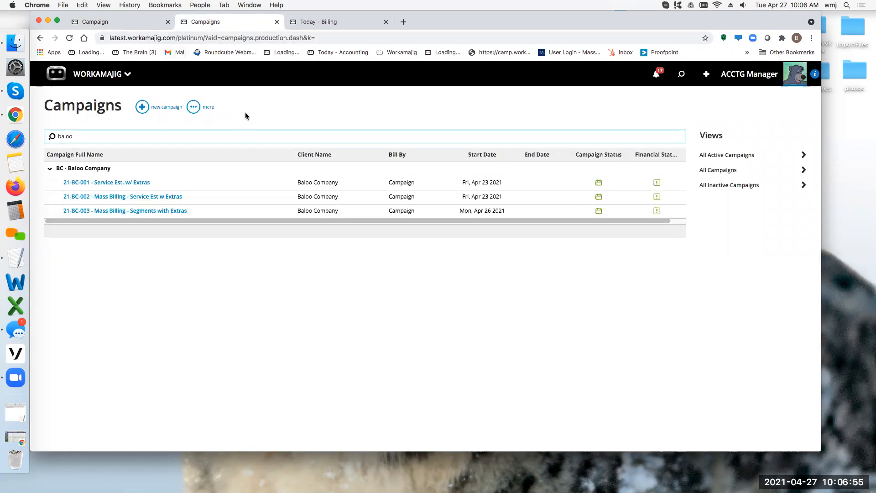
pyautogui.click(125, 183)
pyautogui.click(119, 178)
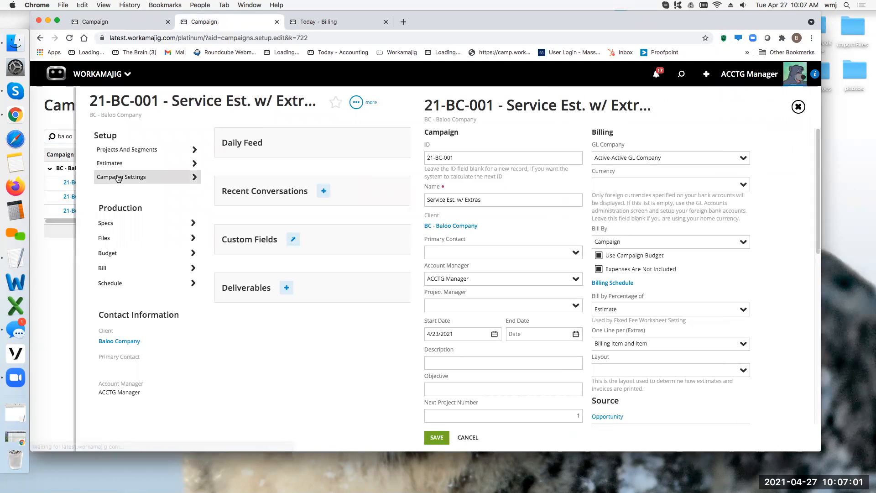
# Turn the Use Campaign Budget option off and back on in the campaign's billing settings
pyautogui.click(600, 256)
pyautogui.click(600, 255)
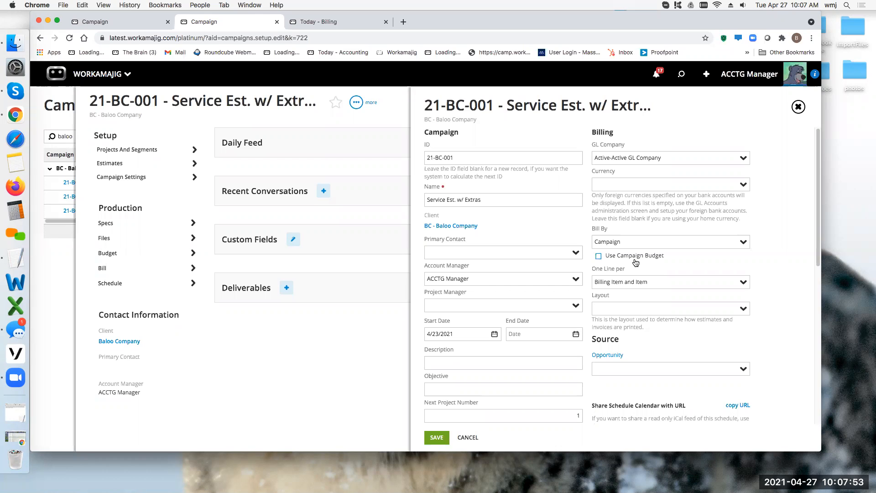
pyautogui.click(598, 257)
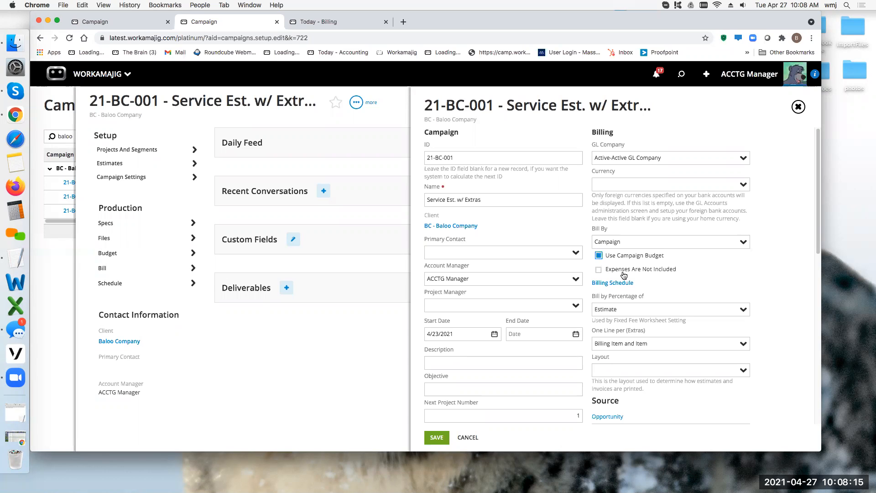
# Open the recent project 20-AIW-130 in the other Workamajig site and review its billing options and billing schedule
pyautogui.click(145, 23)
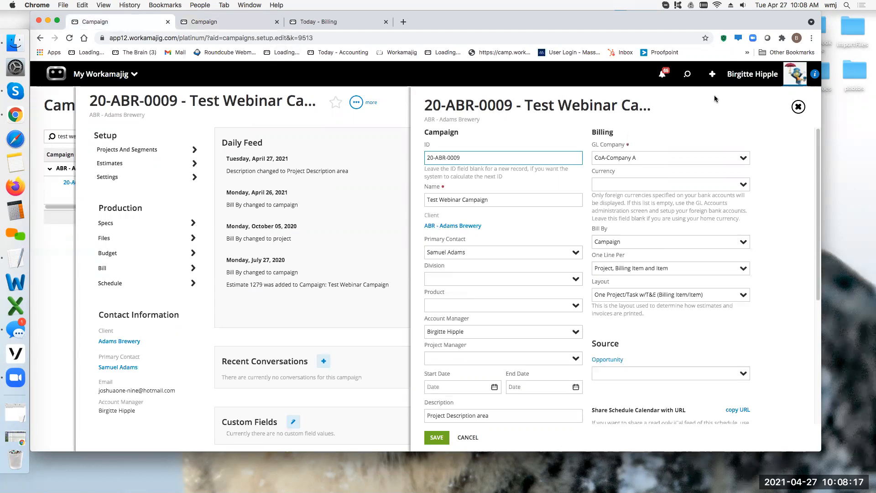
pyautogui.click(688, 73)
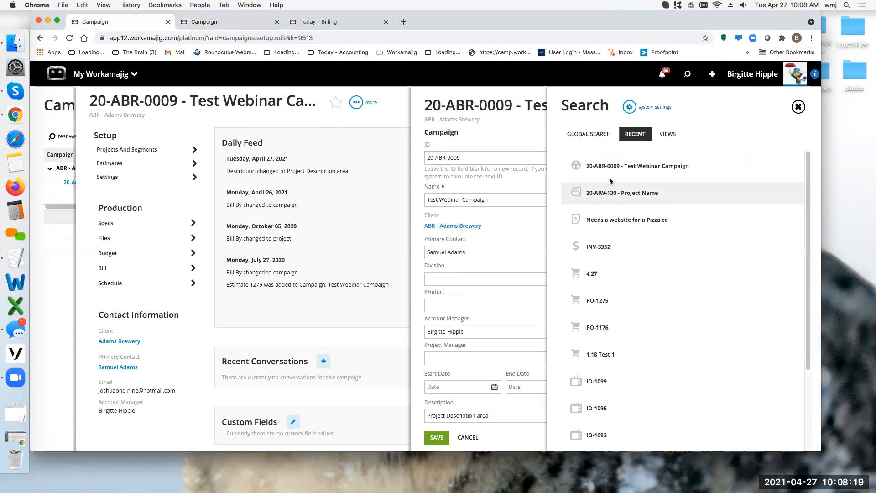
pyautogui.click(610, 193)
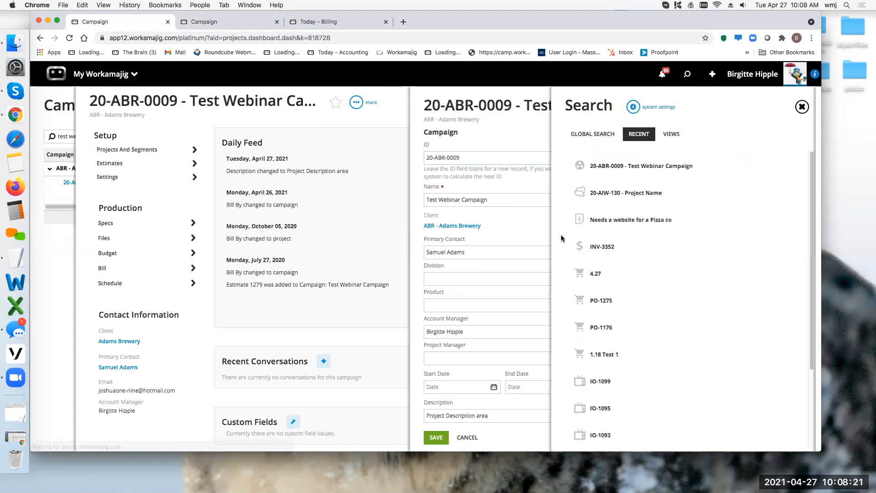
pyautogui.click(475, 181)
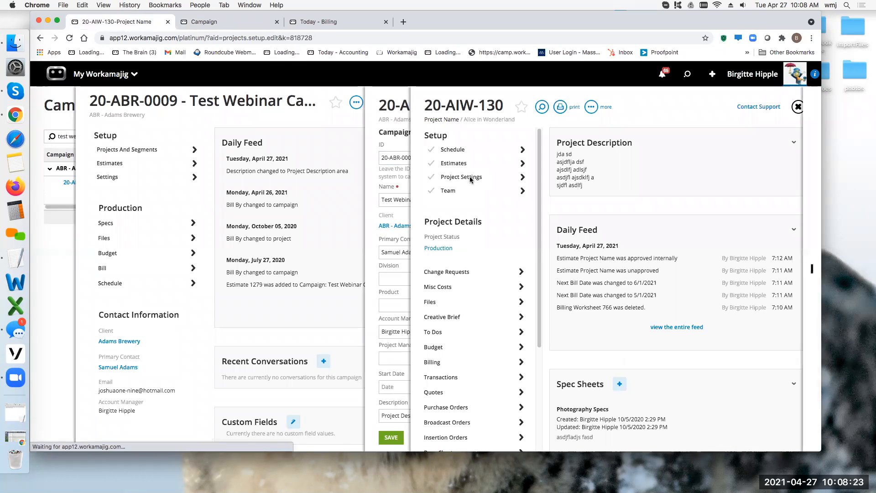
pyautogui.click(504, 191)
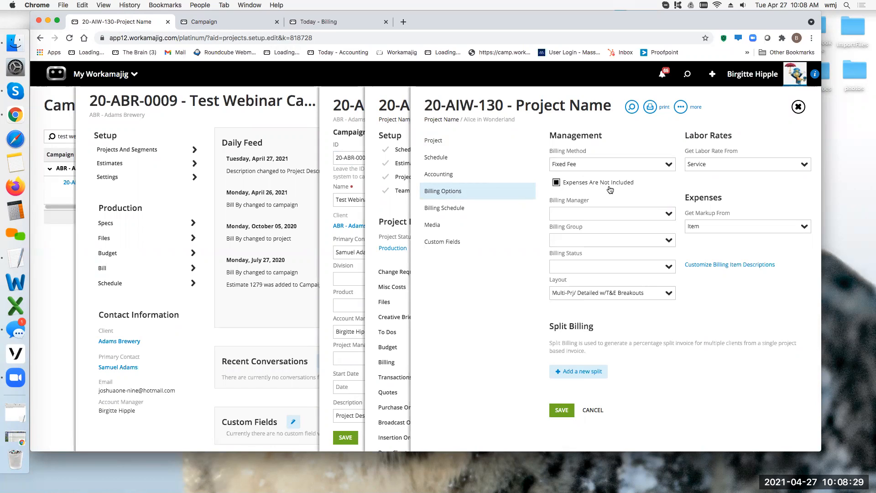
pyautogui.click(455, 208)
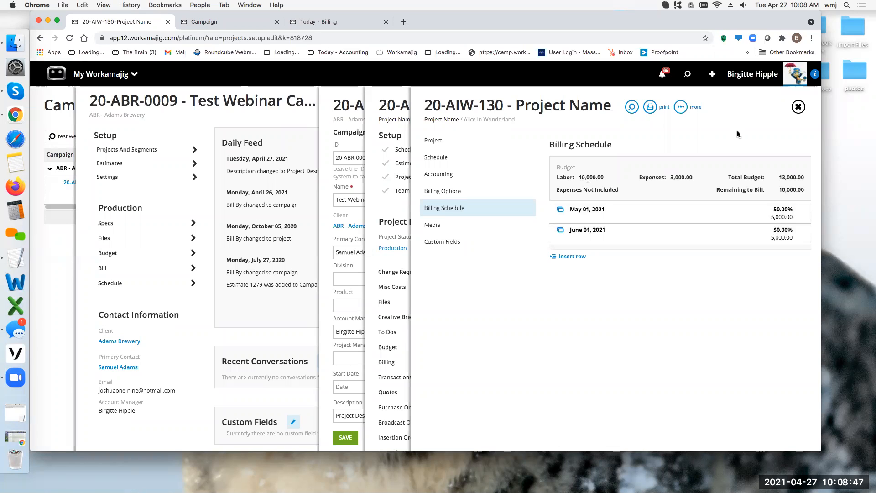
pyautogui.click(798, 107)
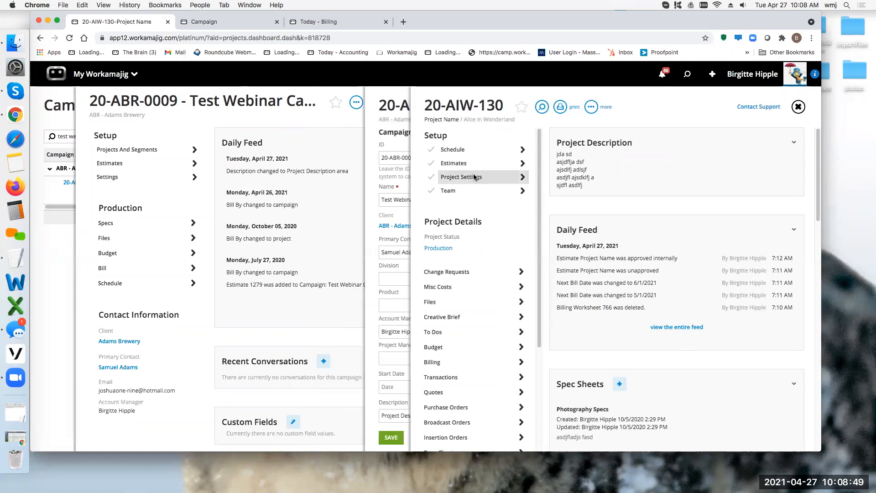
# Turn off Expenses Are Not Included in the billing options of project 20-AIW-130 and save the project settings
pyautogui.click(497, 177)
pyautogui.click(452, 192)
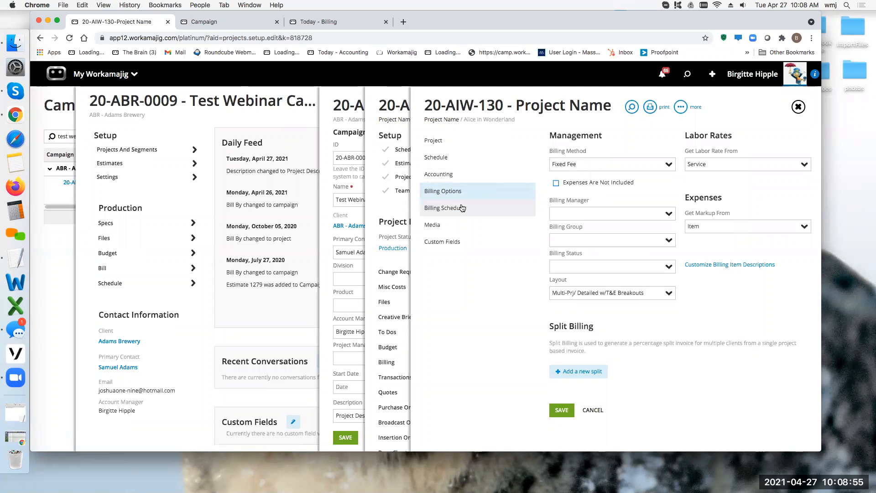
pyautogui.click(561, 409)
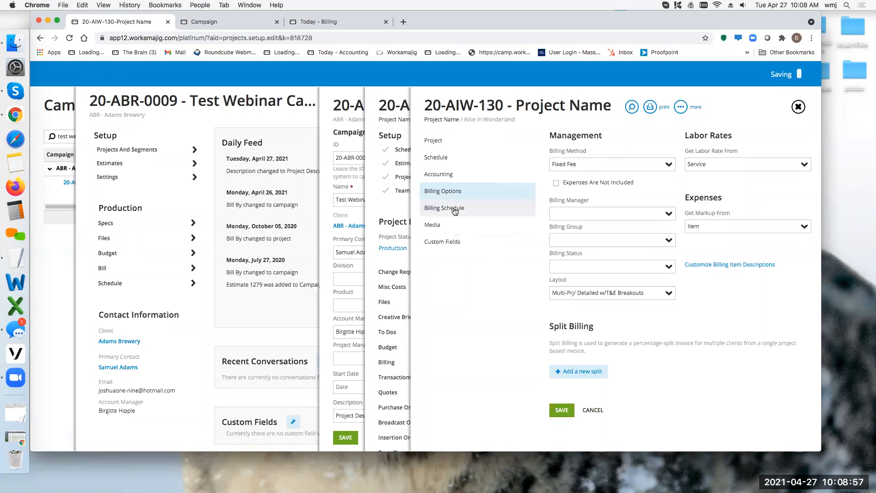
# Reopen the project settings to review the recalculated billing schedule of project 20-AIW-130
pyautogui.click(452, 208)
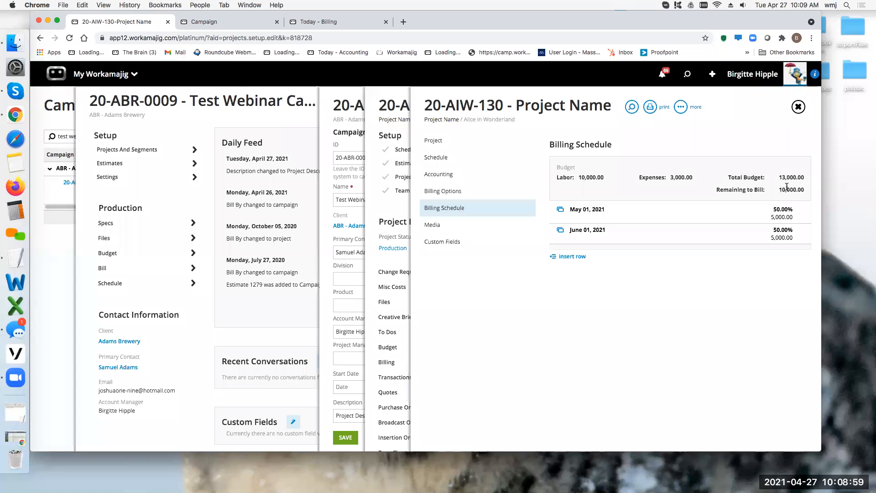
pyautogui.click(798, 108)
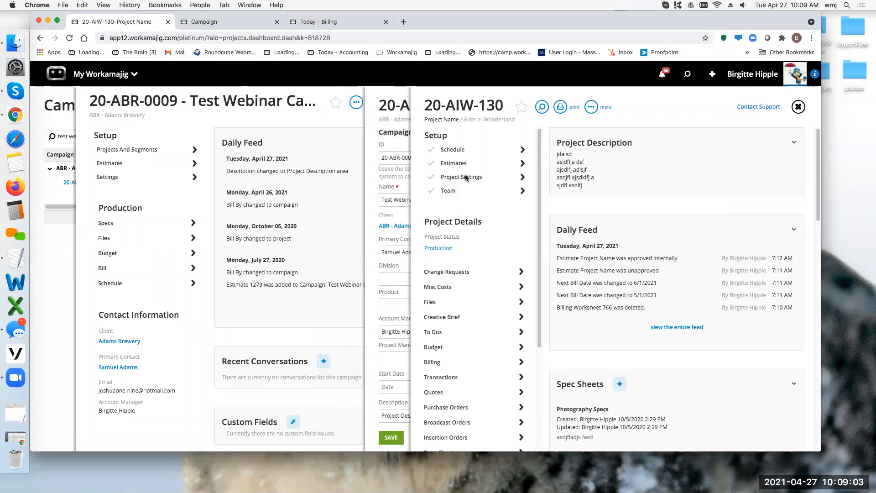
pyautogui.click(461, 177)
pyautogui.click(441, 209)
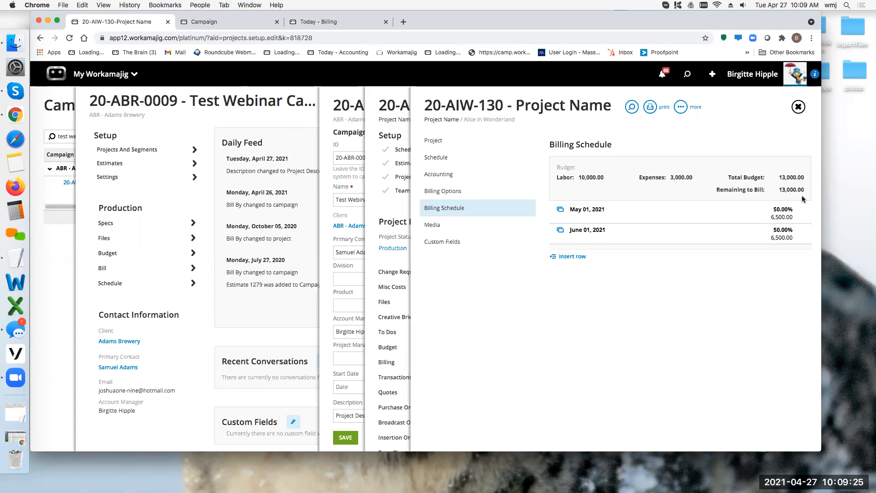
# Turn on Expenses Are Not Included in the billing settings of Baloo Company campaign 21-BC-001
pyautogui.click(233, 23)
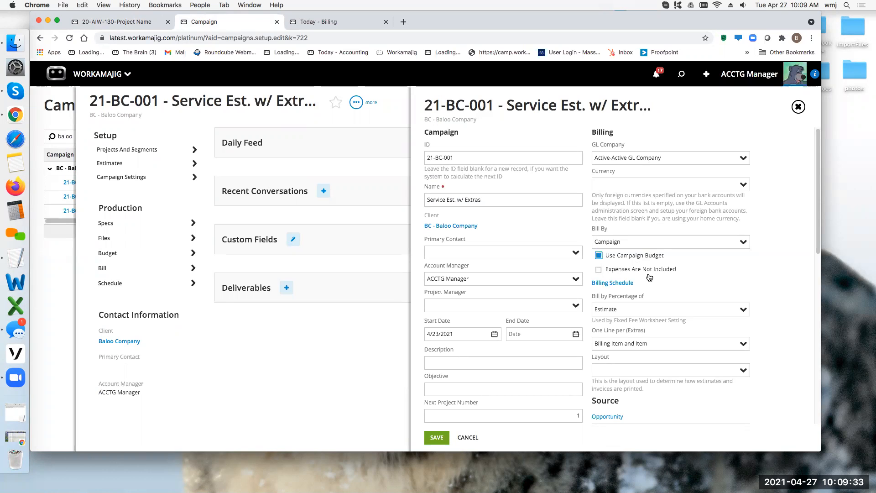
pyautogui.click(599, 270)
pyautogui.click(613, 286)
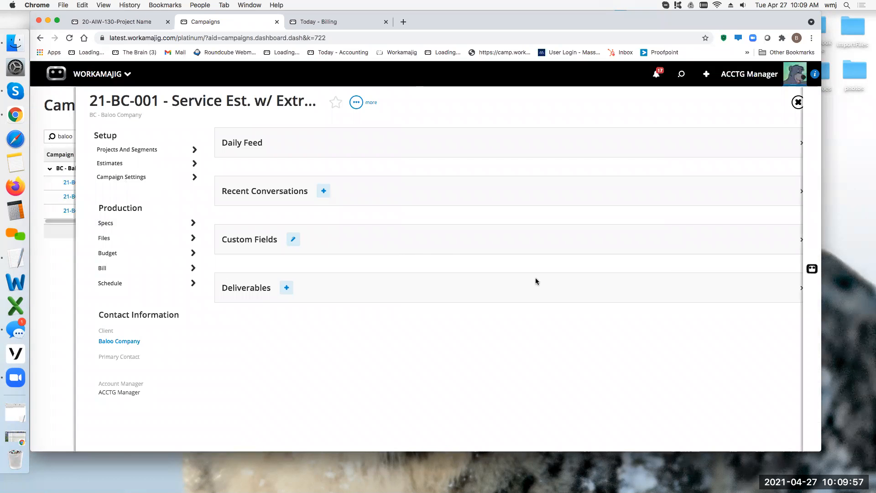
# Examine the April 26, 2021 entry in campaign 21-BC-001's billing schedule and close the schedule
pyautogui.click(607, 284)
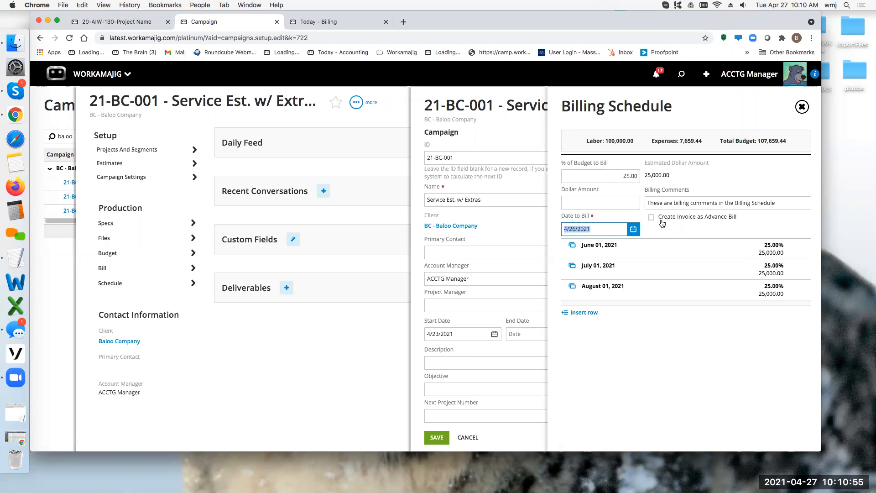
pyautogui.click(707, 118)
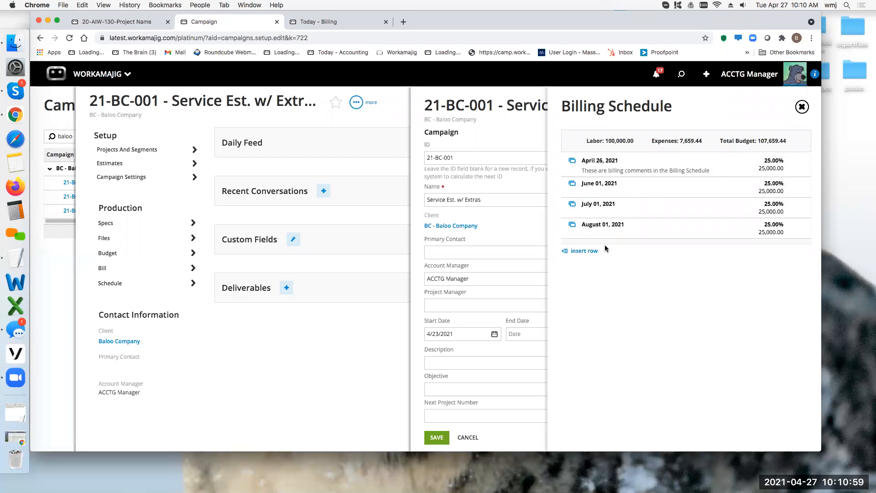
pyautogui.click(802, 108)
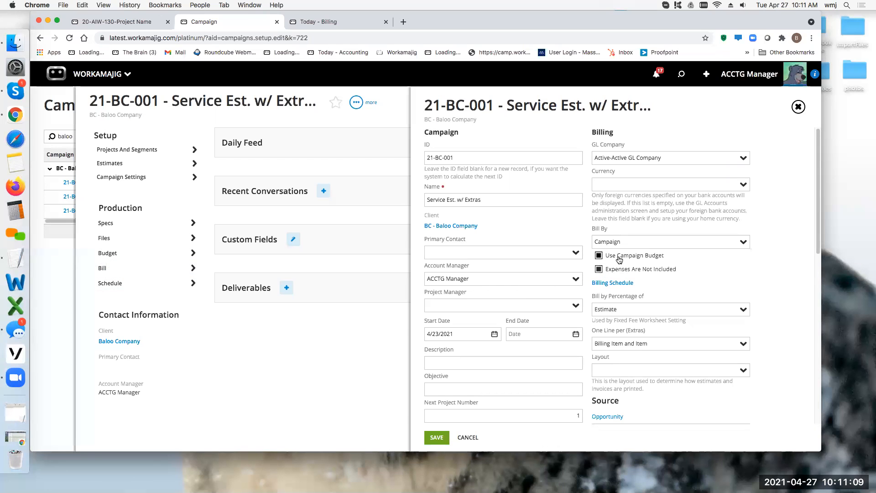
# Open the billing screen of campaign 21-BC-001 and examine its Invoice By choices and Billing Options
pyautogui.click(123, 269)
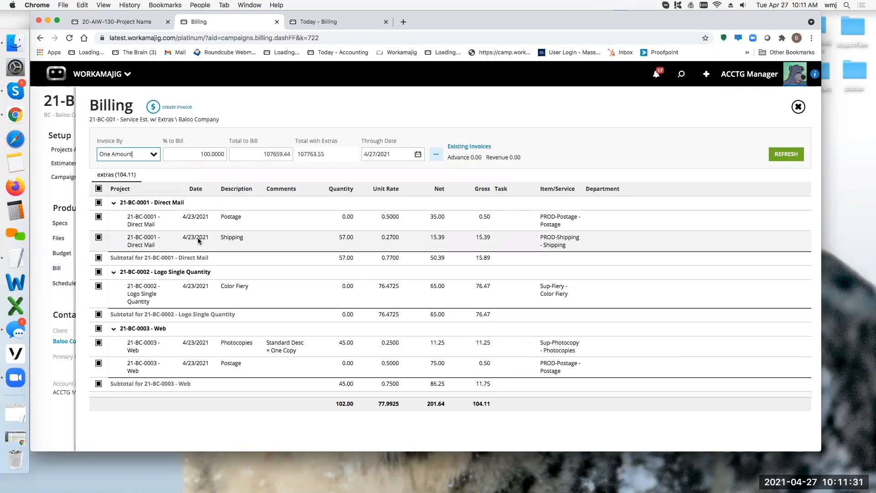
pyautogui.click(153, 154)
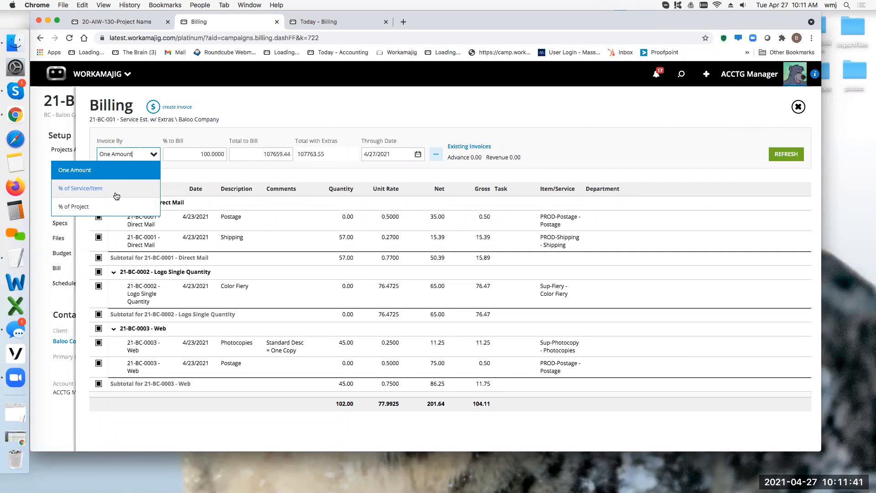
pyautogui.click(251, 124)
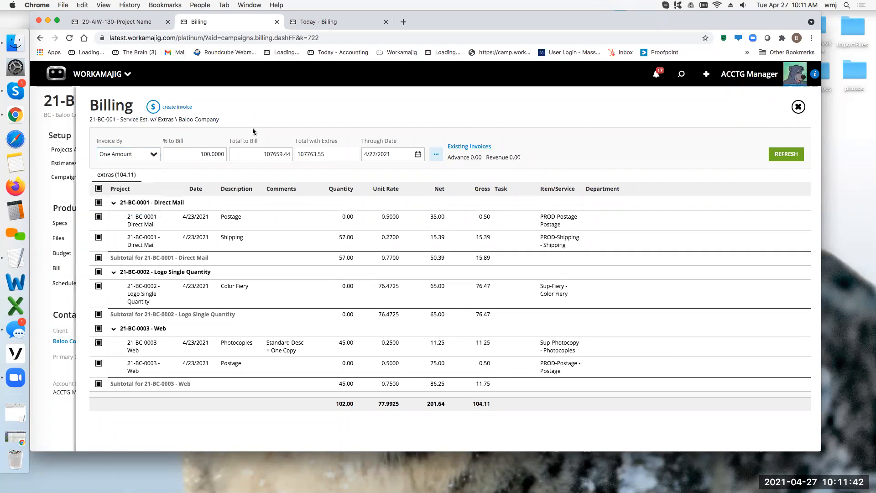
pyautogui.click(436, 157)
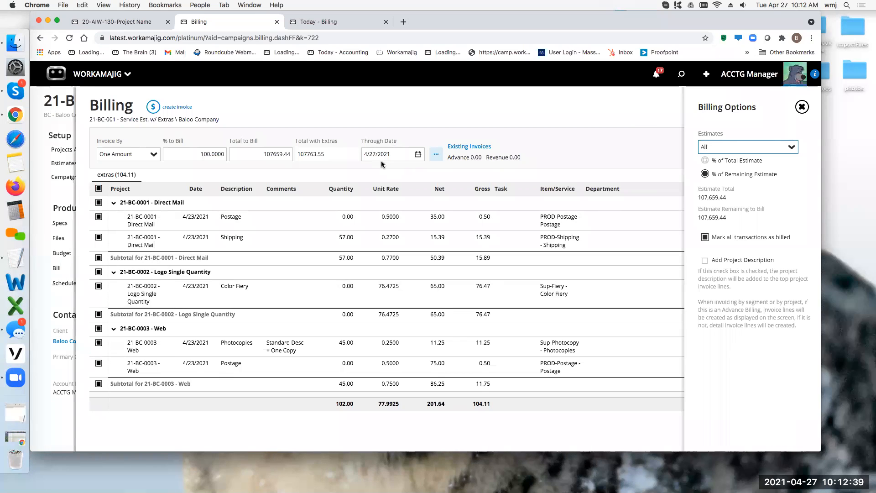
pyautogui.click(800, 108)
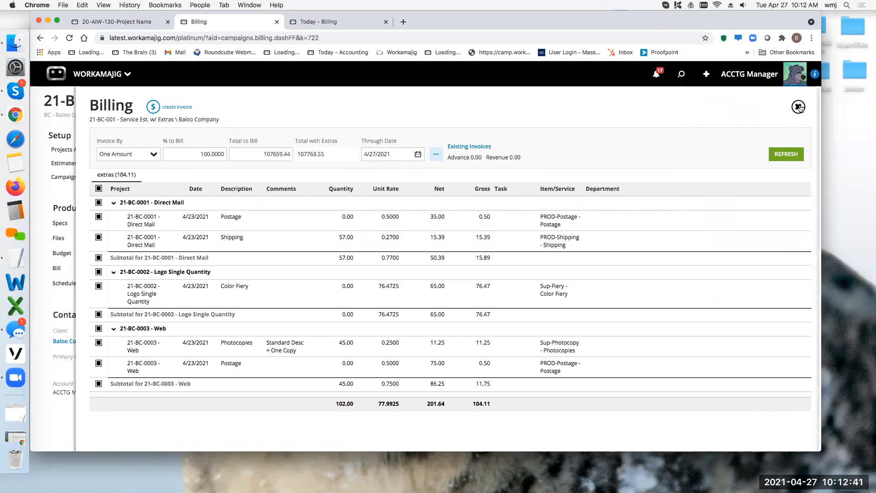
# Return to campaign 21-BC-001's settings and examine the labor and expense amounts in its billing schedule
pyautogui.click(799, 106)
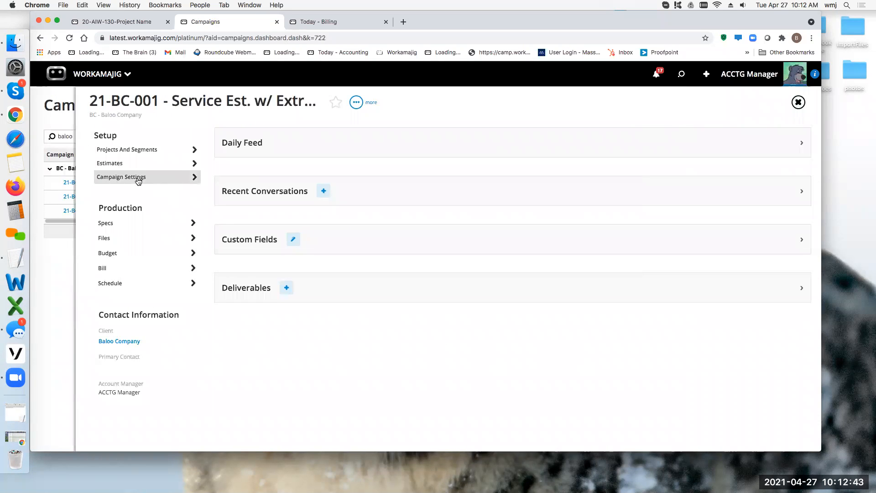
pyautogui.click(138, 176)
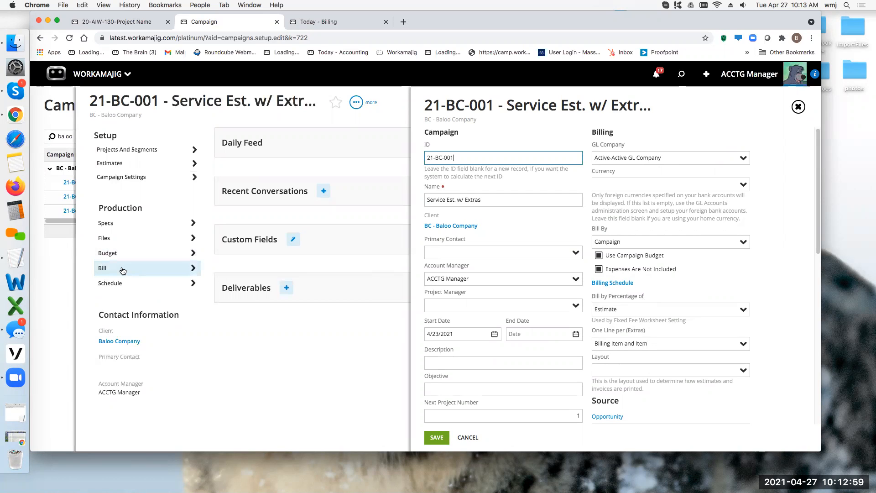
pyautogui.click(620, 282)
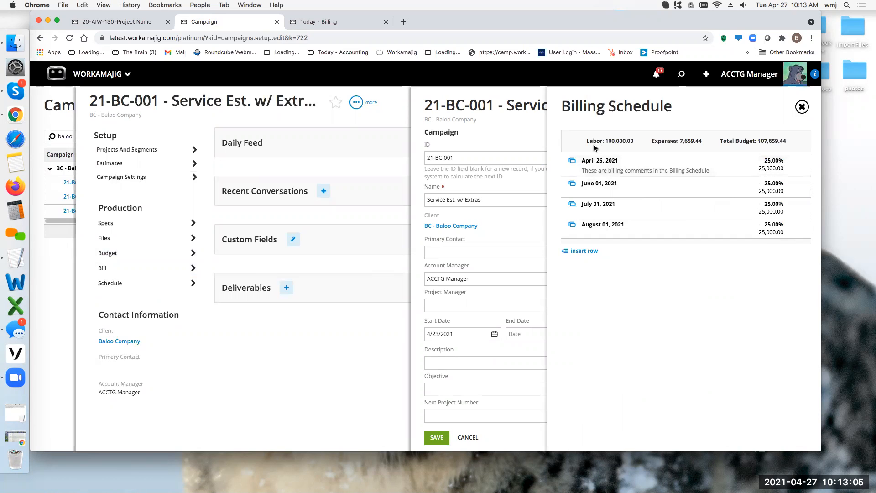
# Set campaign 21-BC-001's billing screen to invoice by % of Service/Item and select the Professional Services group
pyautogui.click(114, 270)
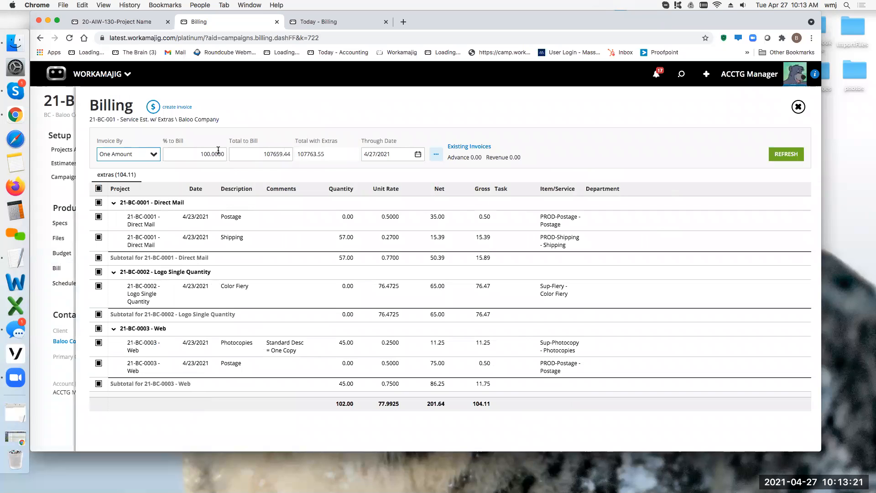
pyautogui.click(154, 155)
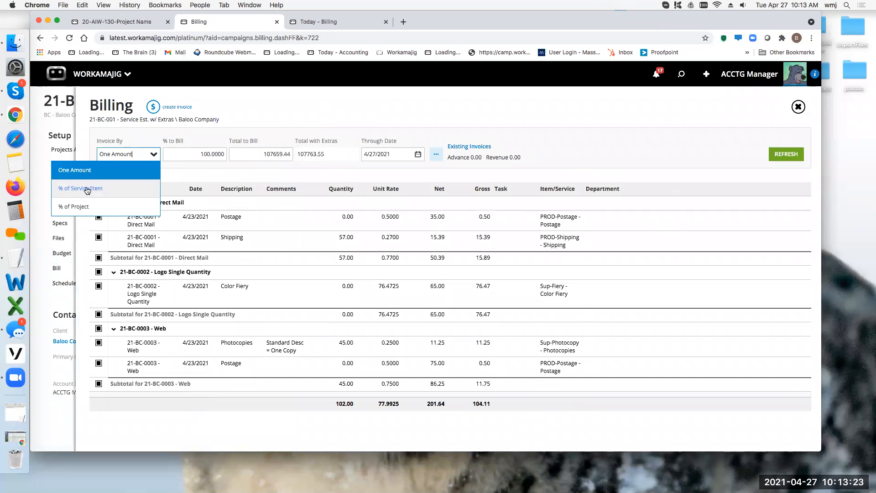
pyautogui.click(87, 190)
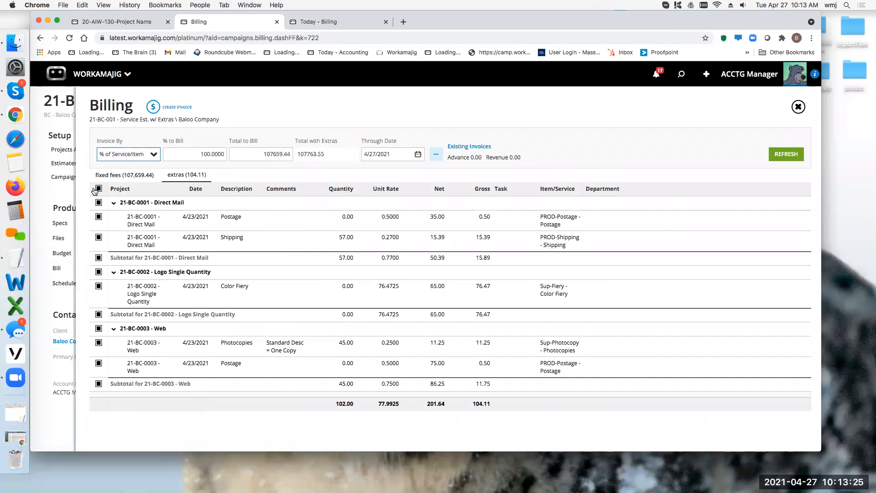
pyautogui.click(99, 308)
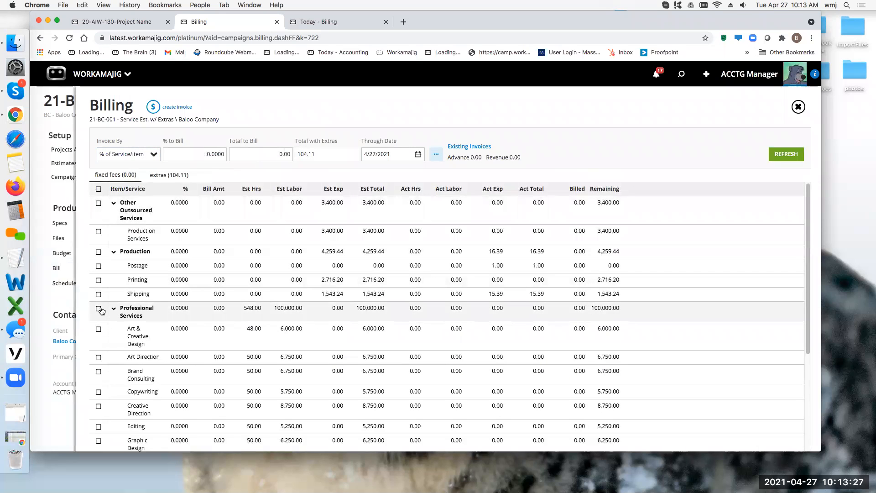
# Set the percentage to bill to 25 and exclude the Other Outsourced Services and Production groups from the fixed fees
pyautogui.doubleClick(219, 154)
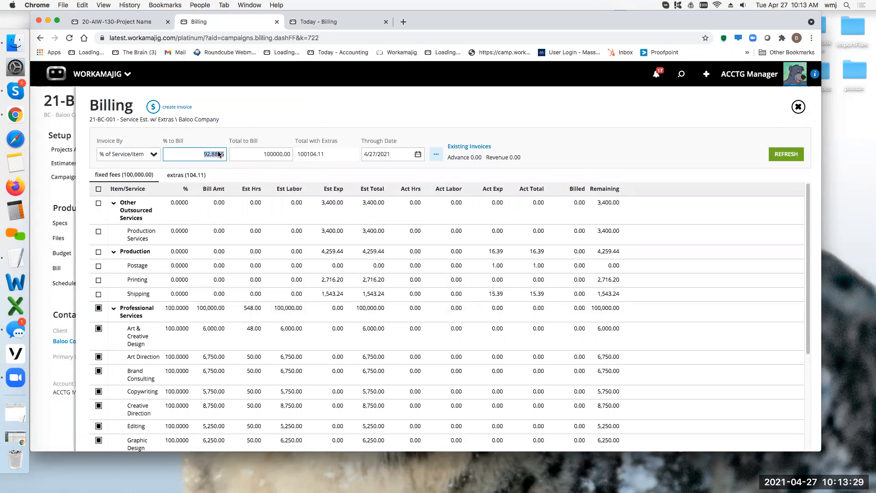
pyautogui.write('25')
pyautogui.click(257, 120)
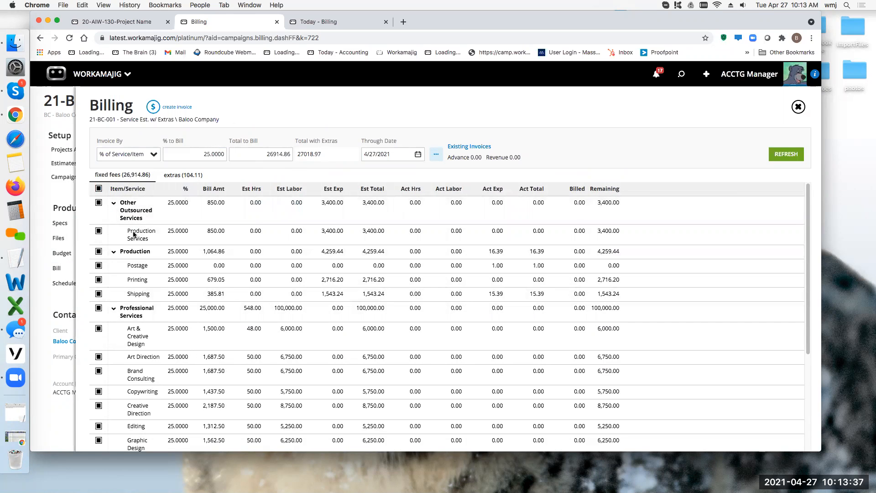
pyautogui.click(98, 230)
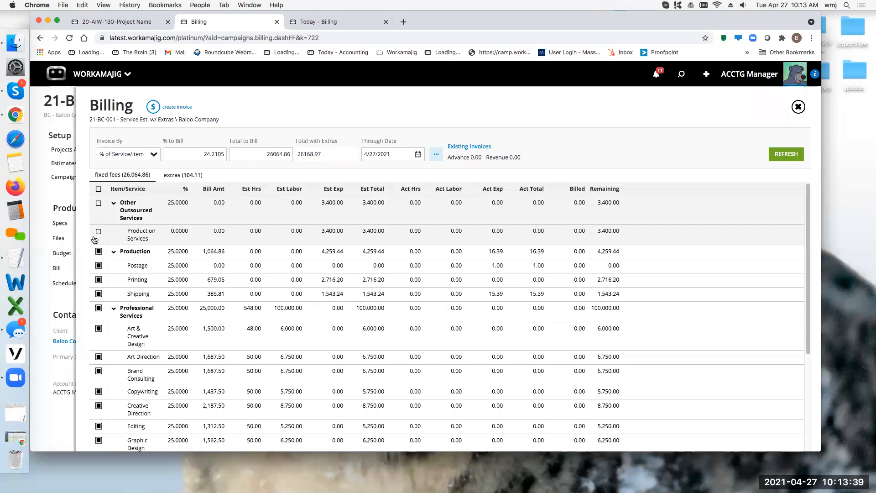
pyautogui.click(98, 251)
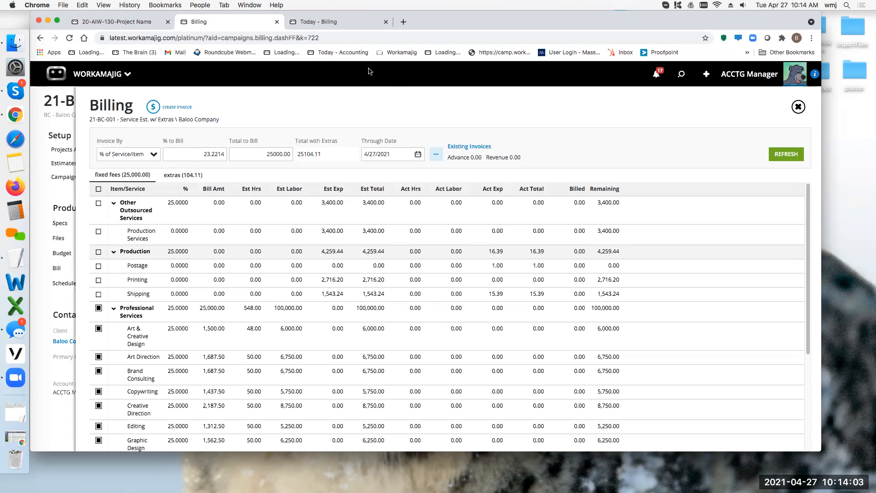
# Examine the Mark all transactions as billed setting in the campaign's Billing Options
pyautogui.click(436, 155)
pyautogui.click(705, 237)
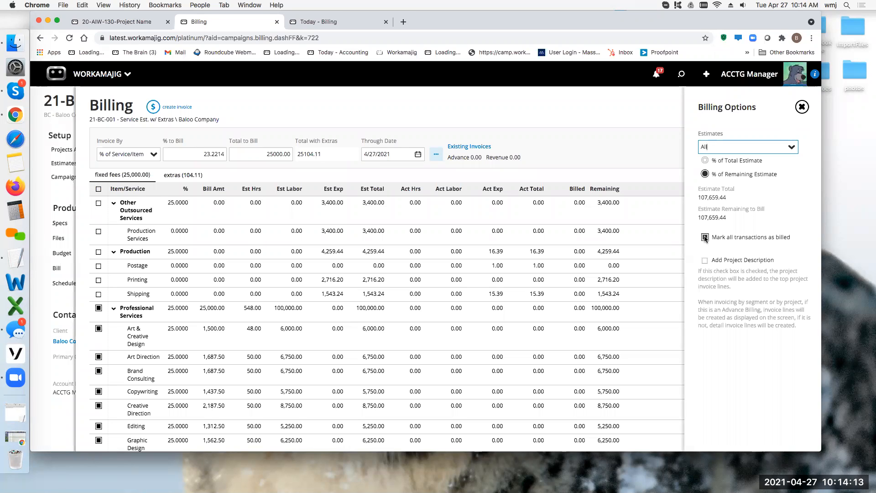
pyautogui.click(705, 237)
# Compare with the Billing Options on project 20-AIW-130's billing screen, and return to campaign 21-BC-001's billing and close its options
pyautogui.click(134, 23)
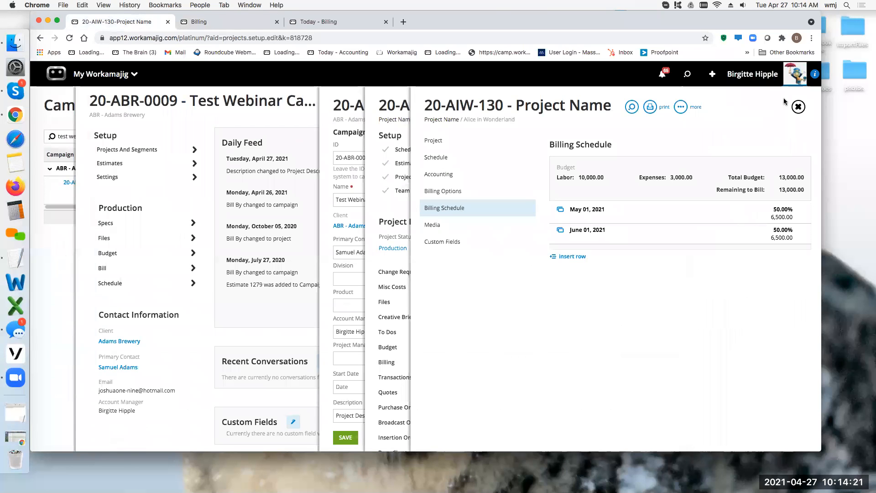
pyautogui.click(798, 106)
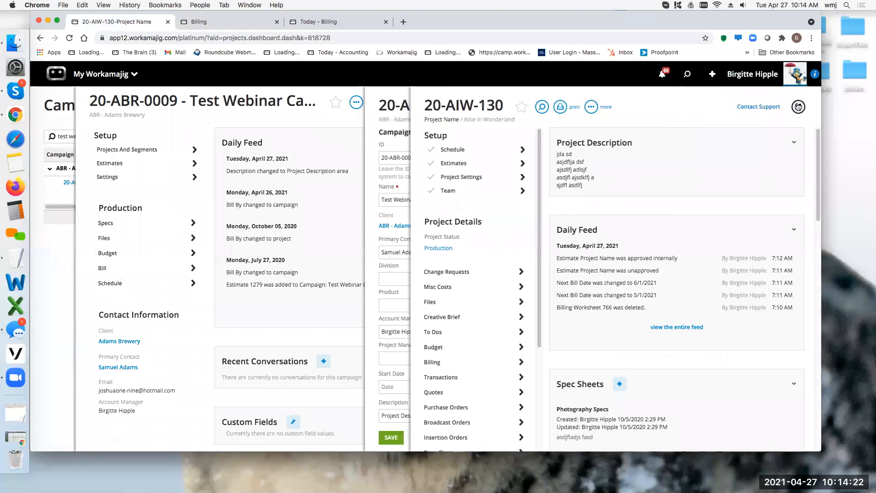
pyautogui.click(434, 362)
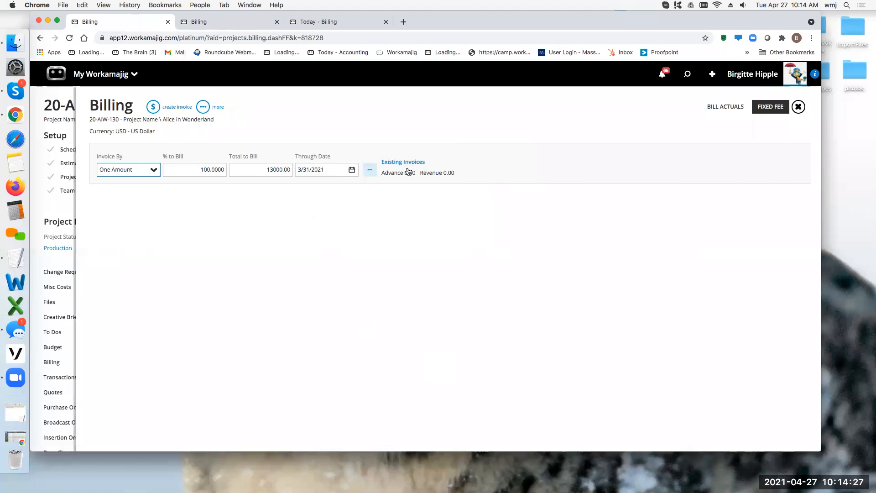
pyautogui.click(368, 171)
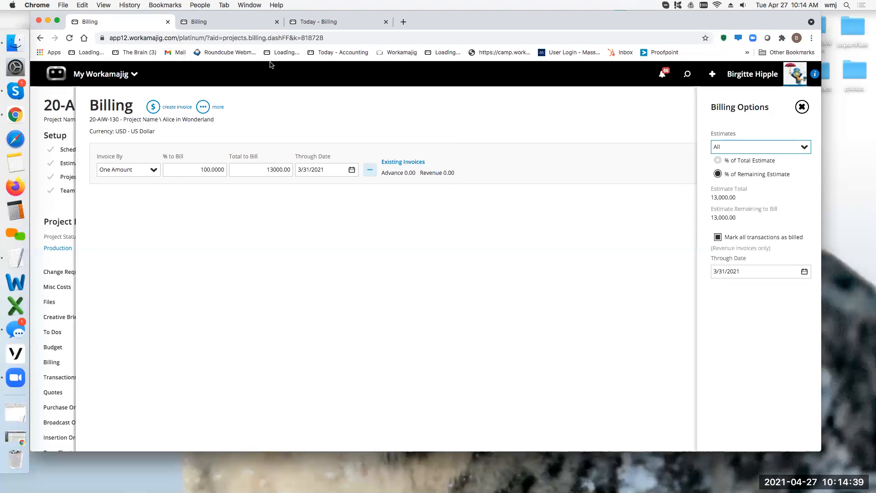
pyautogui.click(197, 21)
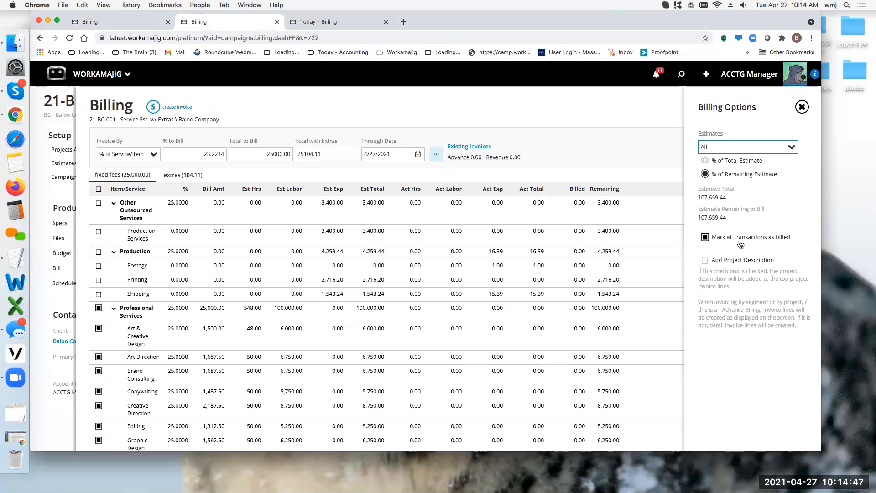
pyautogui.click(802, 107)
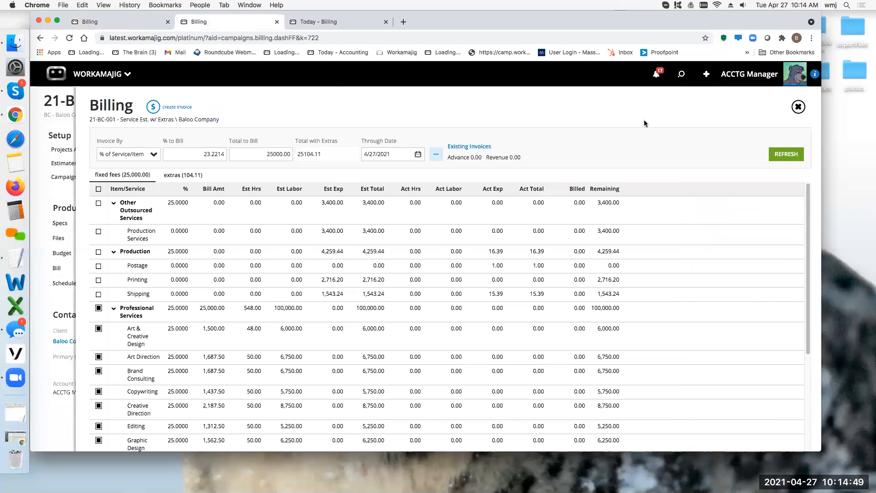
# Turn off Expenses Are Not Included and Use Campaign Budget for campaign 21-BC-001, save, and review its billing screen
pyautogui.click(798, 107)
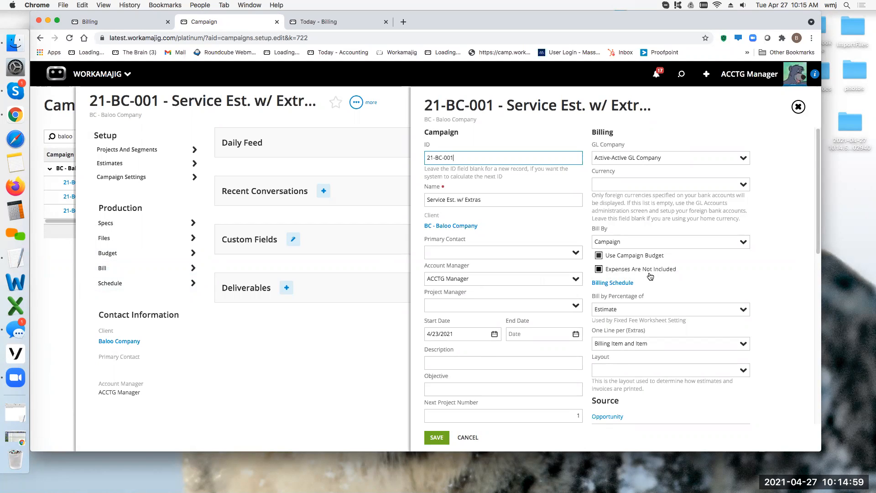
pyautogui.click(598, 270)
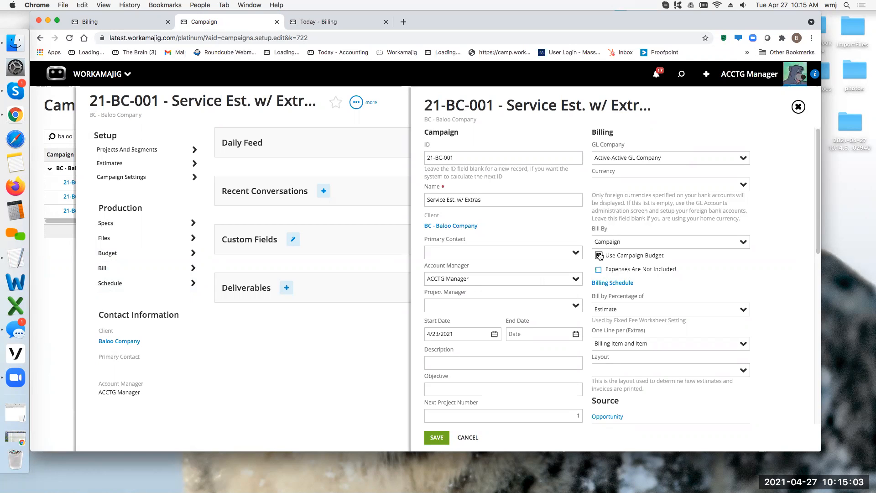
pyautogui.click(603, 256)
pyautogui.click(436, 437)
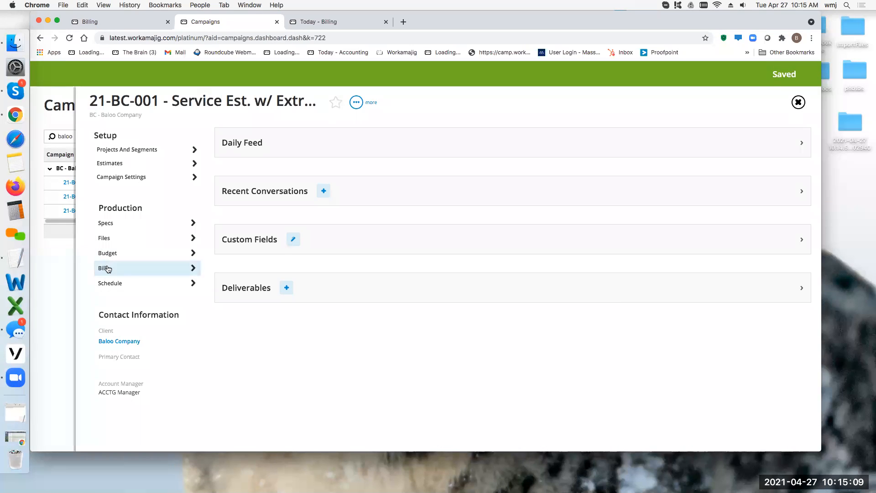
pyautogui.click(151, 269)
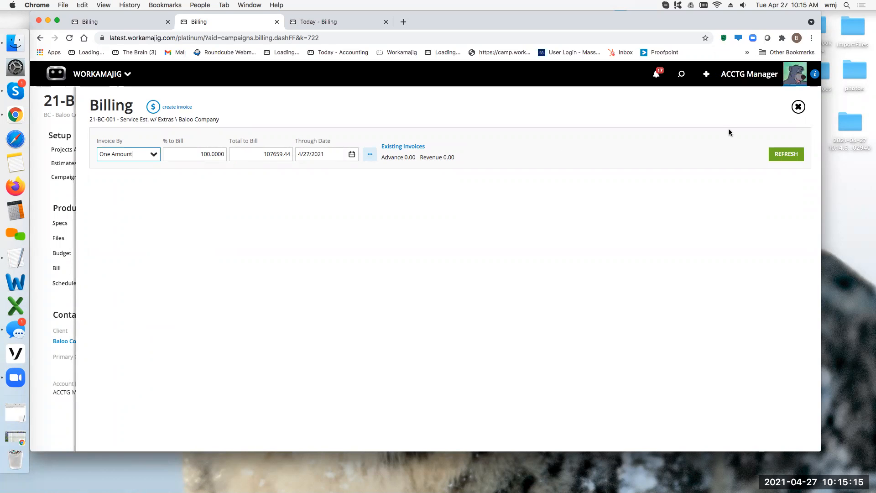
pyautogui.click(797, 107)
# Turn on Use Campaign Budget and Expenses Are Not Included in campaign 21-BC-001's settings and save
pyautogui.click(115, 176)
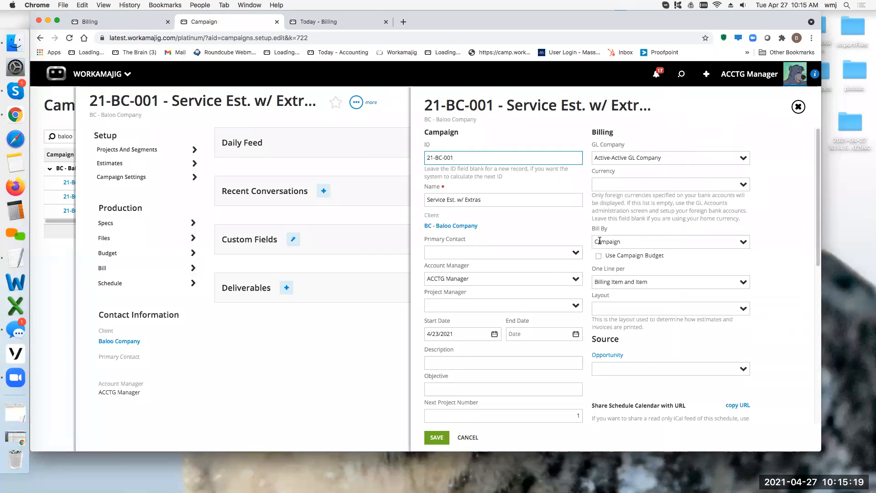
pyautogui.click(599, 257)
pyautogui.click(598, 269)
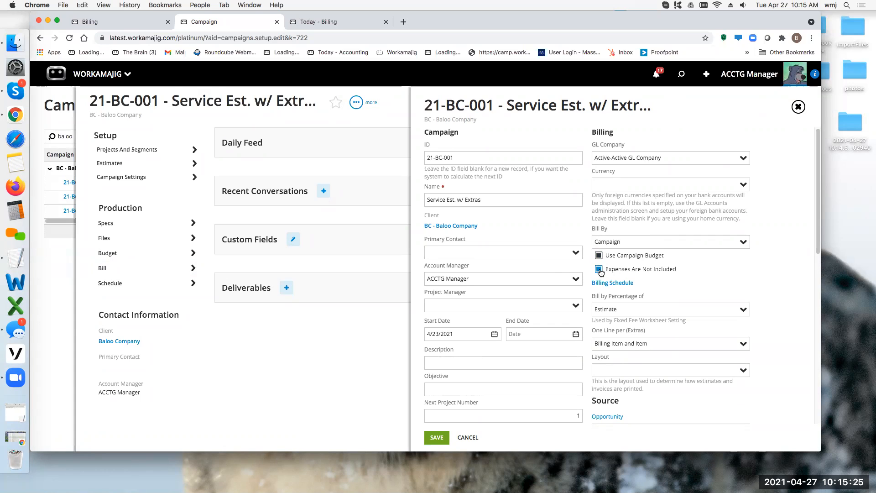
pyautogui.click(435, 438)
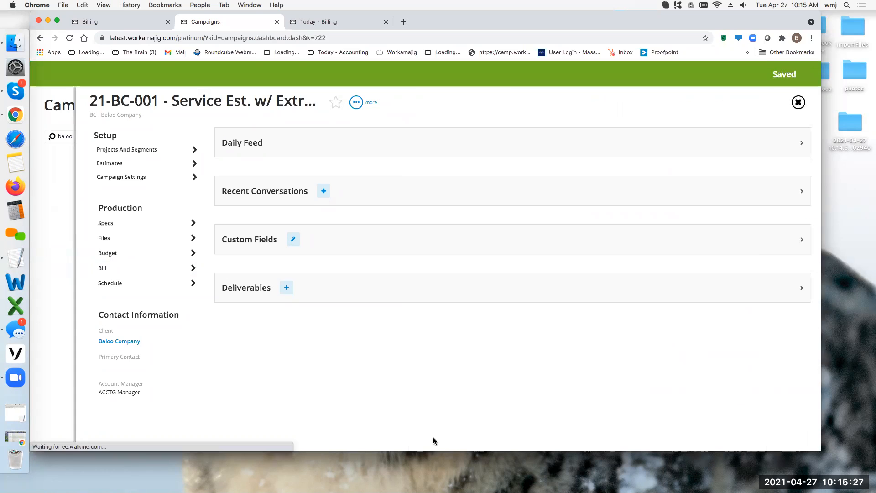
# Review campaign 21-BC-001's billing settings and the Invoice By choices on its billing screen
pyautogui.click(115, 177)
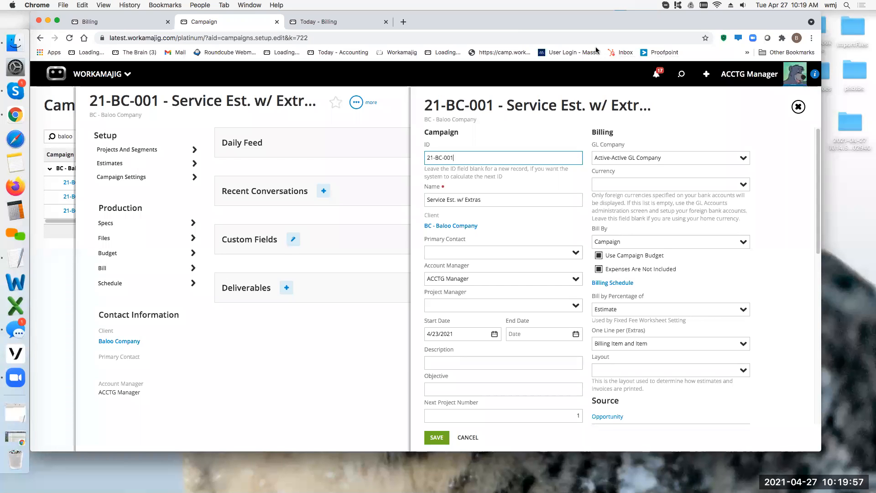
pyautogui.click(303, 120)
pyautogui.click(110, 268)
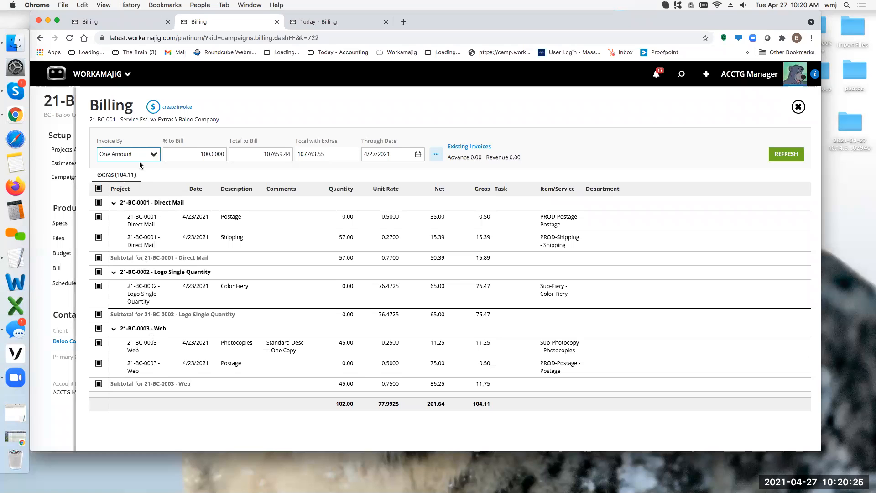
pyautogui.click(153, 156)
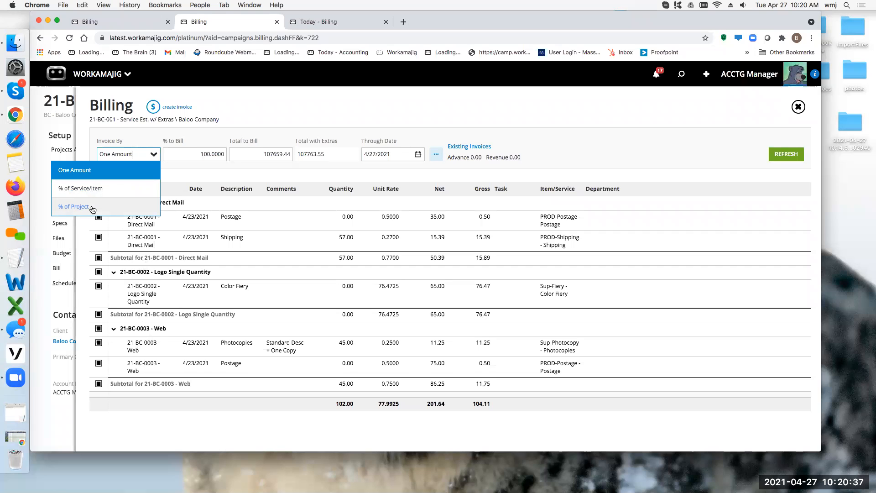
pyautogui.click(213, 119)
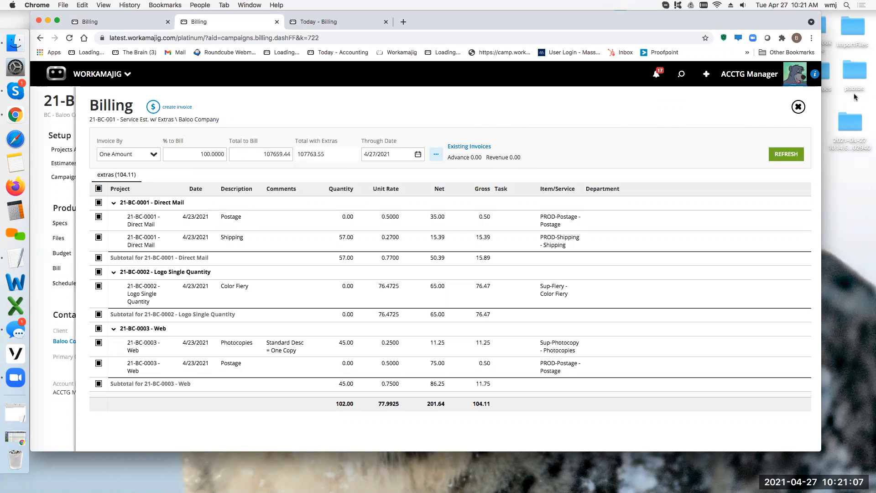
# Turn Use Campaign Budget off and back on in the campaign settings, and re-enable Expenses Are Not Included
pyautogui.click(797, 106)
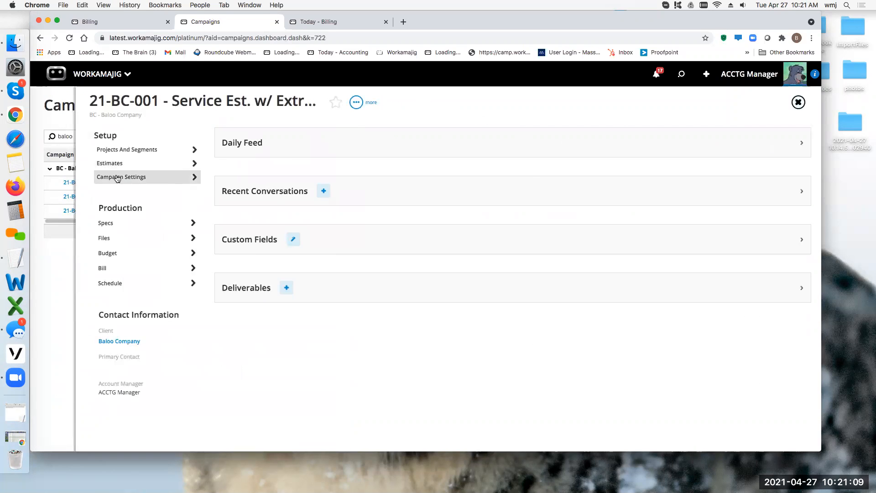
pyautogui.click(119, 176)
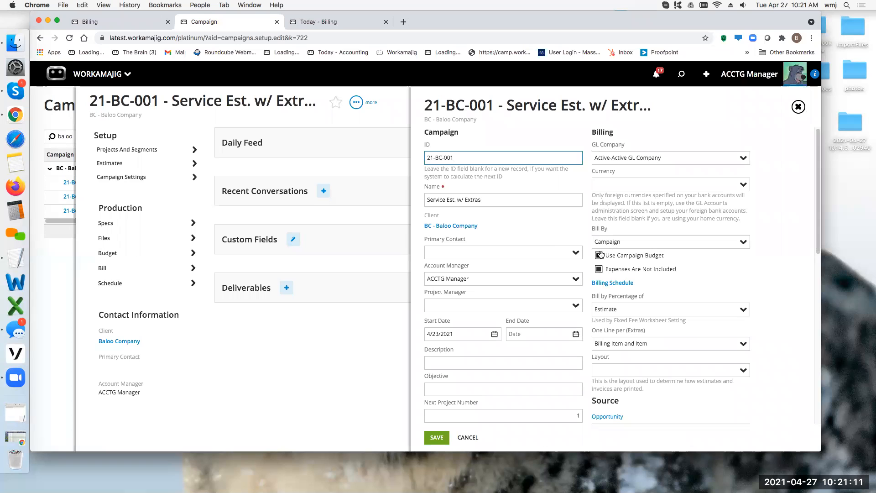
pyautogui.click(598, 256)
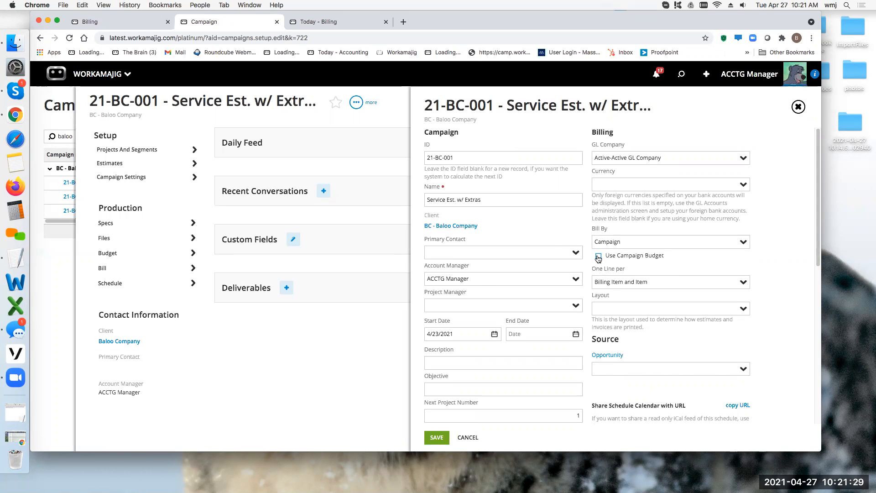
pyautogui.click(598, 256)
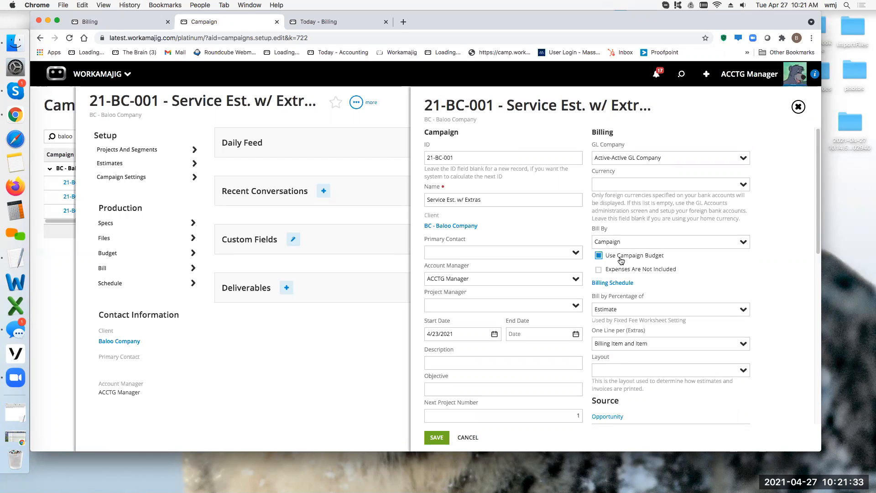
pyautogui.click(599, 270)
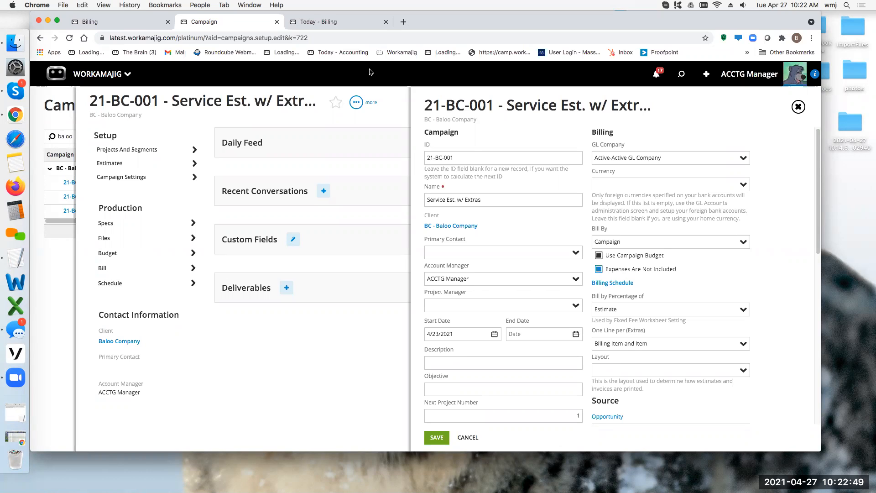
# Save the campaign settings changes and check the Estimate Type choices for a new estimate in campaign 21-BC-001
pyautogui.click(111, 165)
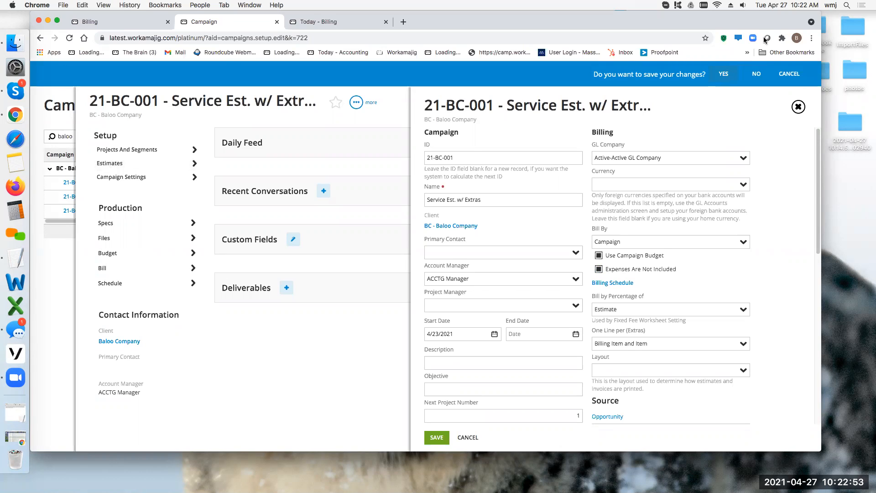
pyautogui.click(724, 74)
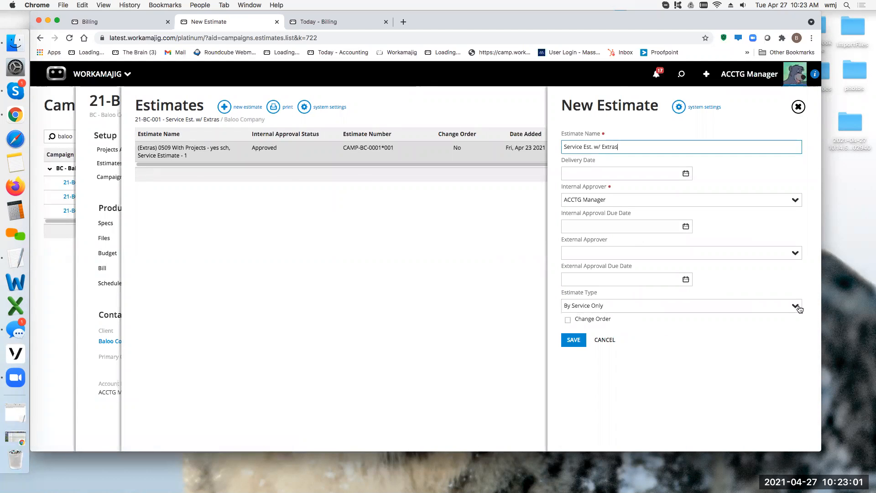
pyautogui.click(748, 305)
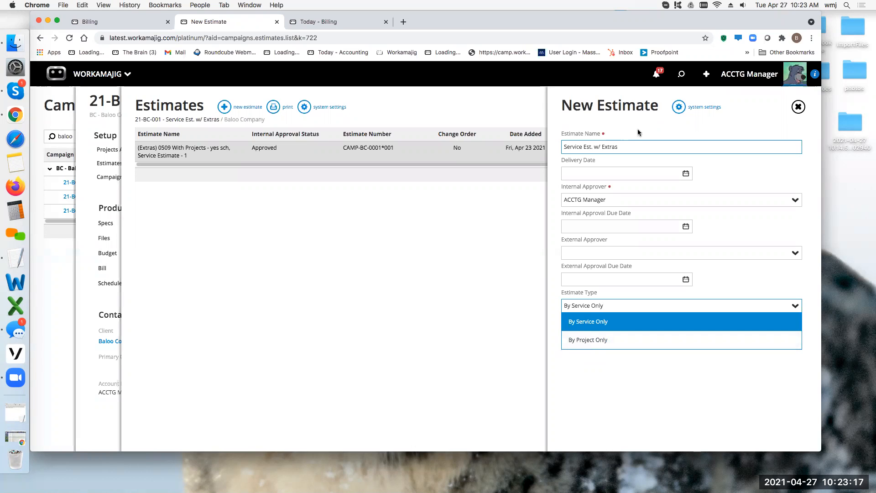
# Review campaign 21-BC-001's billing screen with Invoice By set to % of Project, and close it
pyautogui.click(100, 189)
pyautogui.click(99, 273)
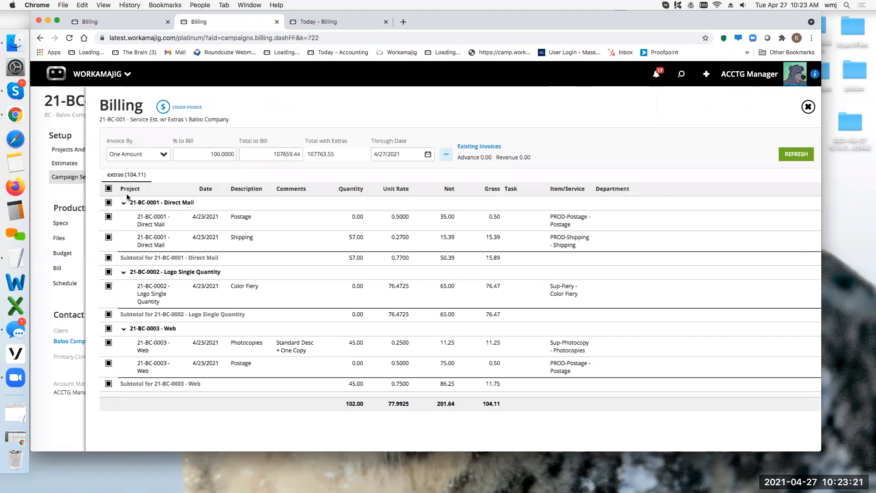
pyautogui.click(154, 155)
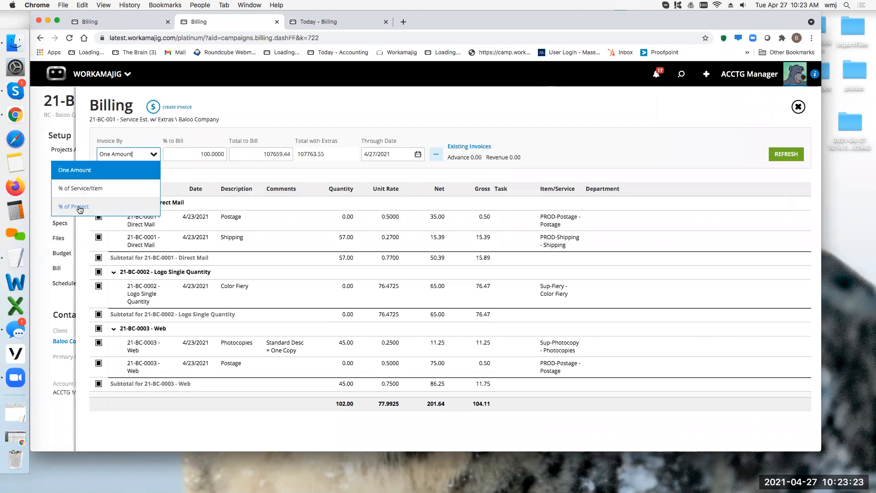
pyautogui.click(80, 207)
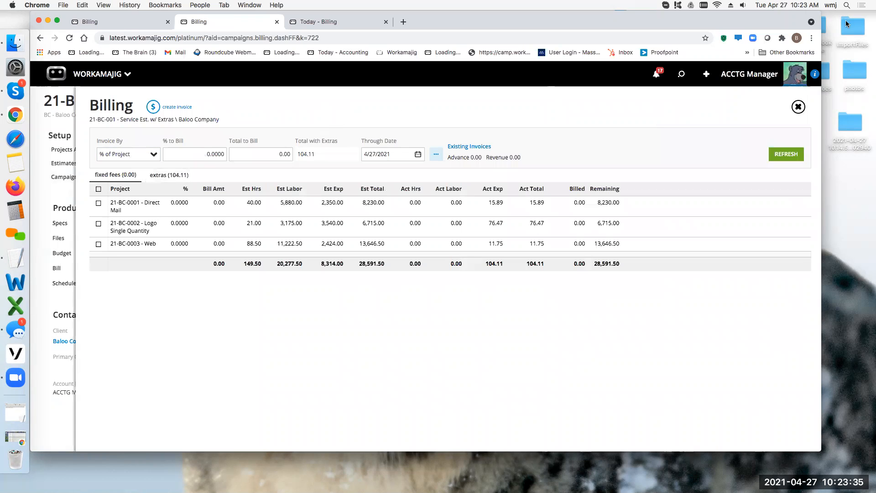
pyautogui.click(797, 107)
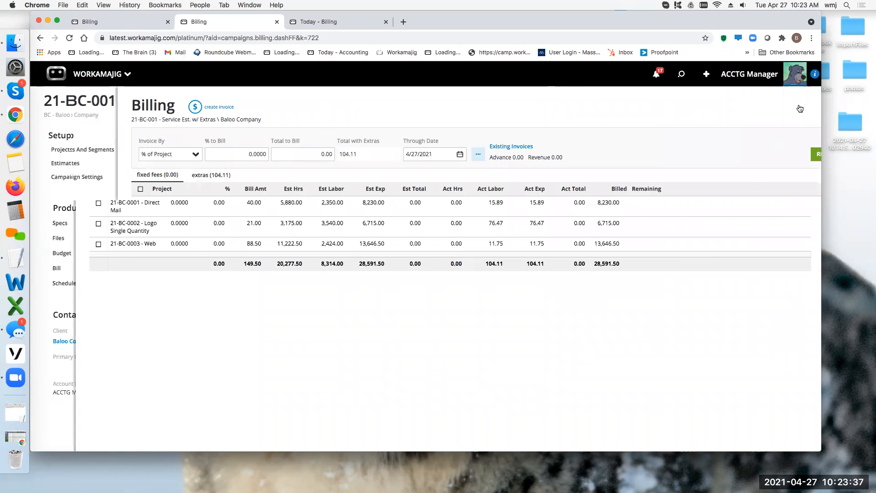
# Review the To Bill As Of options in the Today - Billing system settings and close them unchanged
pyautogui.click(330, 24)
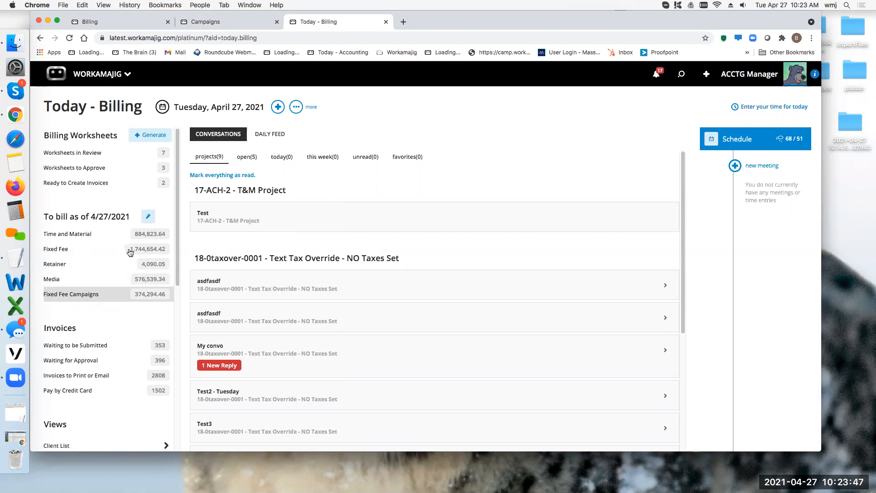
pyautogui.click(295, 107)
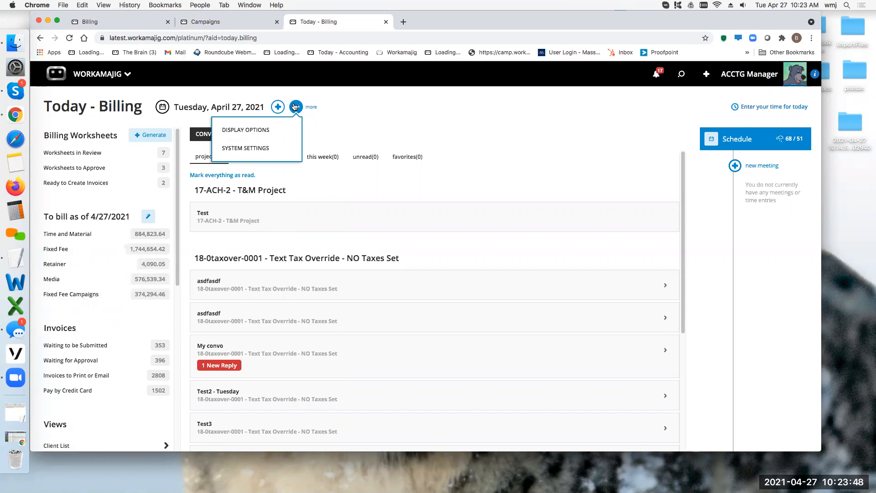
pyautogui.click(250, 149)
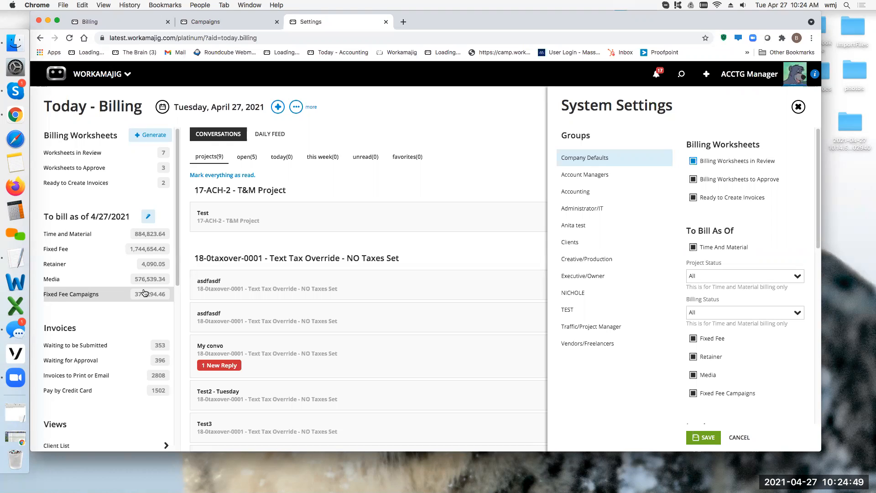
pyautogui.click(798, 107)
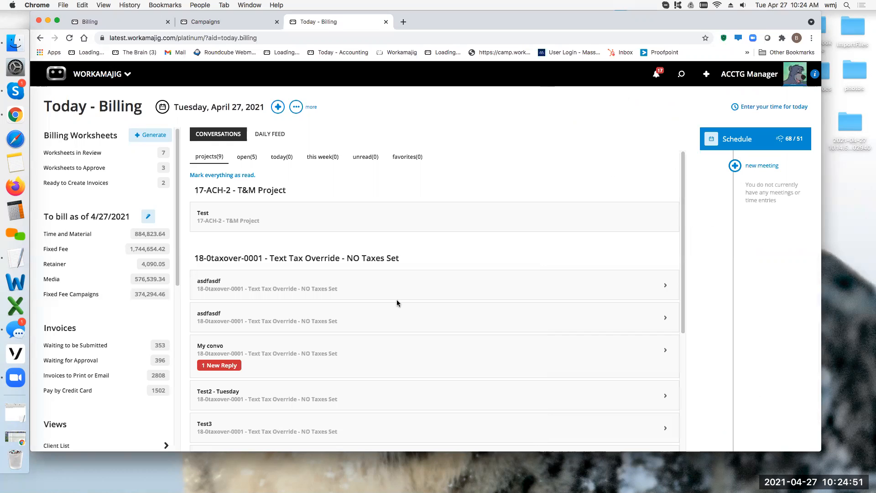
# Review the Fixed Fee mass billing grid, including its Extra Expenses and Exp Not Included columns, and close it
pyautogui.click(90, 297)
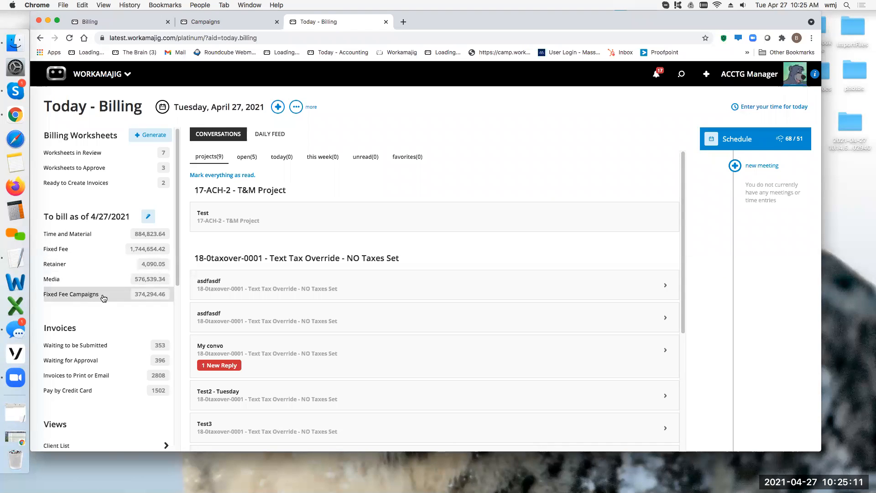
pyautogui.click(55, 250)
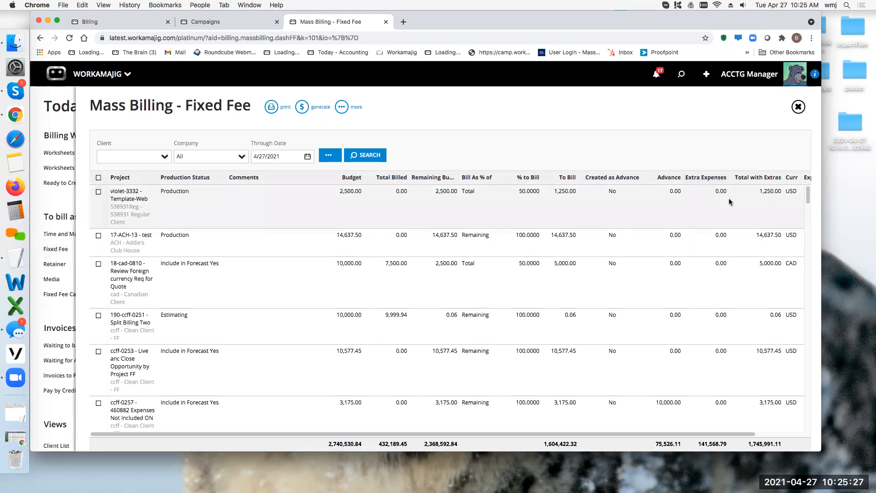
pyautogui.moveTo(697, 432); pyautogui.dragTo(744, 432)
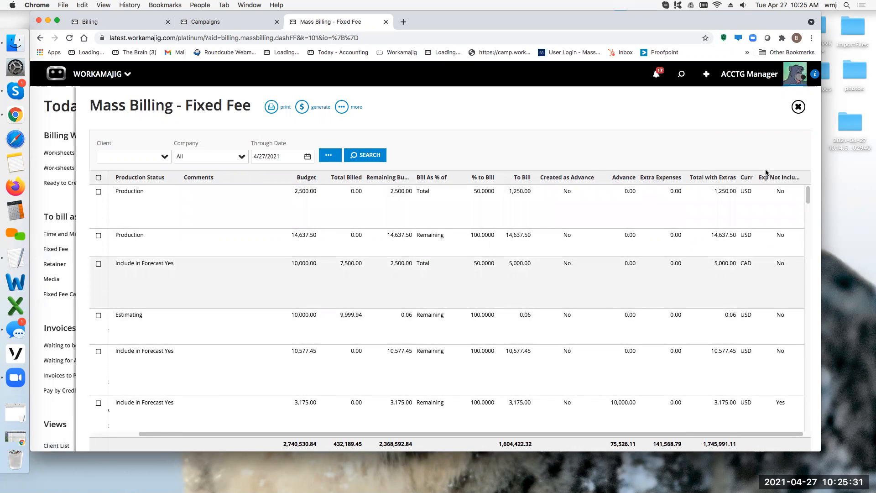
pyautogui.click(798, 106)
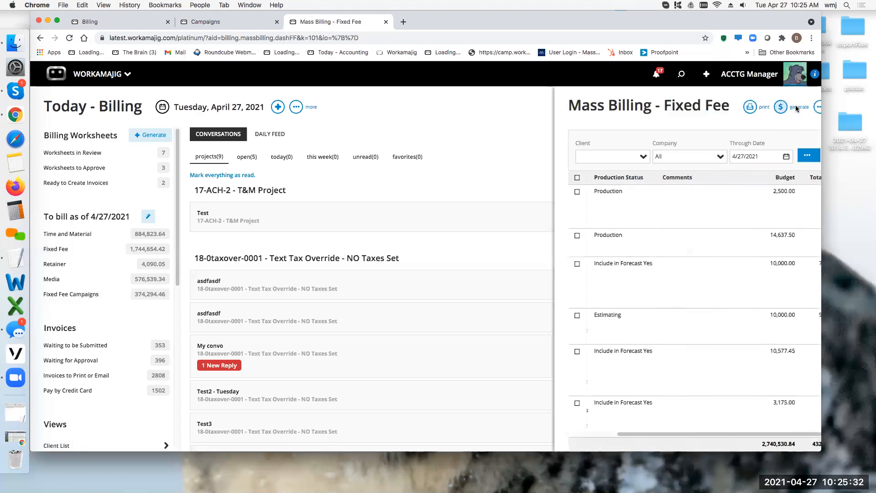
# Open mass billing for Fixed Fee Campaigns and examine its Extra Expenses search options and grid columns
pyautogui.click(58, 295)
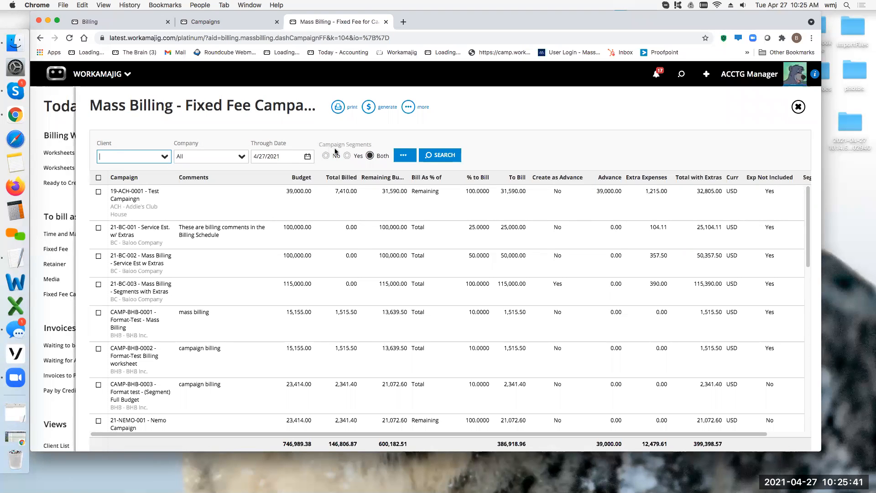
pyautogui.click(403, 156)
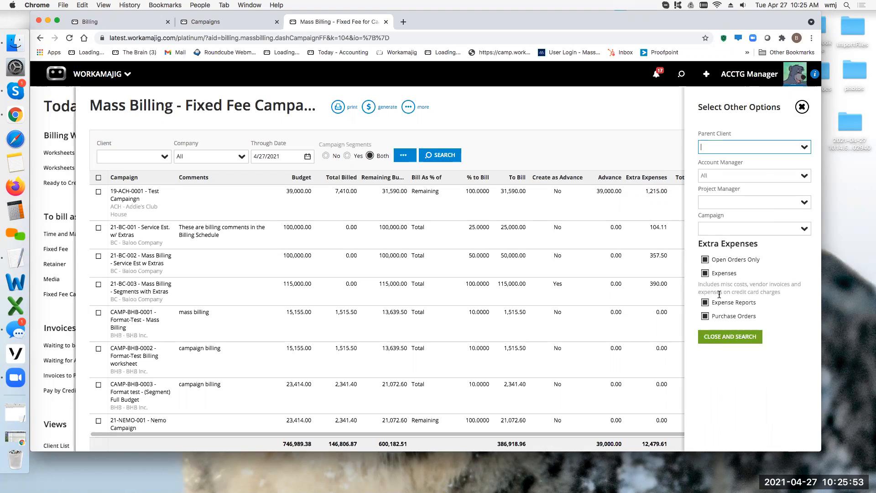
pyautogui.click(744, 278)
pyautogui.click(801, 106)
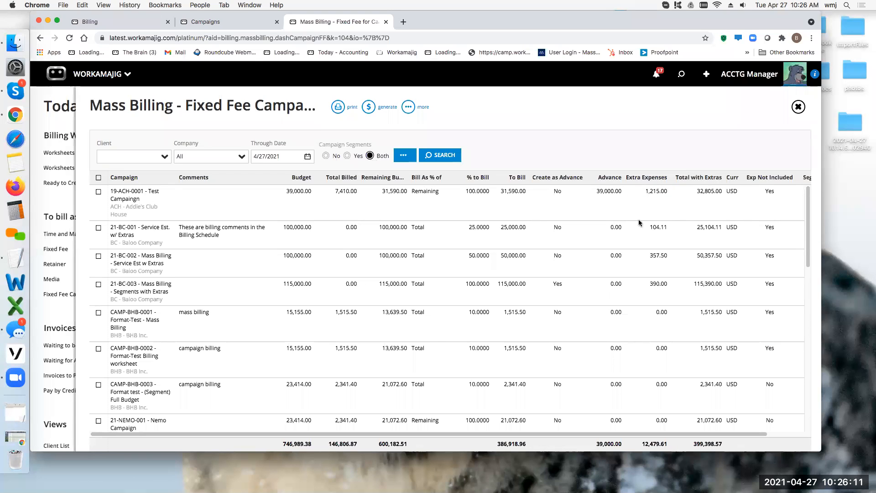
pyautogui.moveTo(655, 435); pyautogui.dragTo(690, 434)
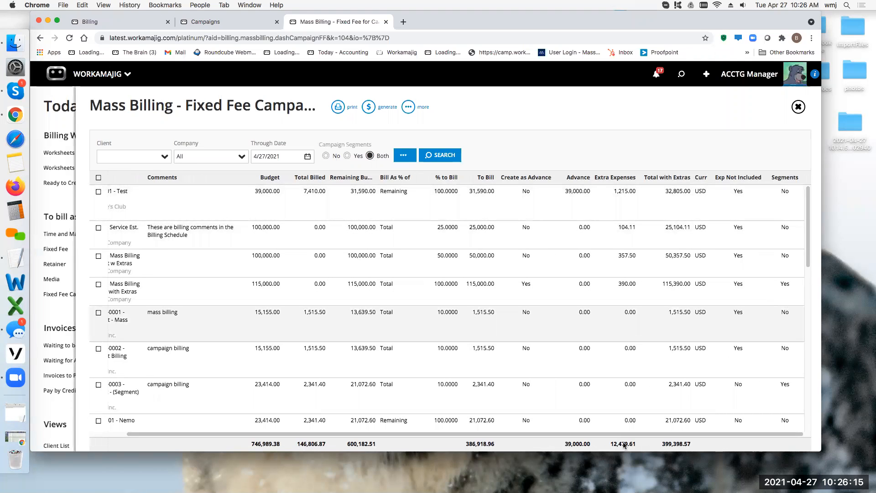
# Select campaign 19-ACH-0001 and review the Invoice By choices for generating invoices, without generating any
pyautogui.hscroll(-2, 342, 309)
pyautogui.click(98, 191)
pyautogui.click(370, 107)
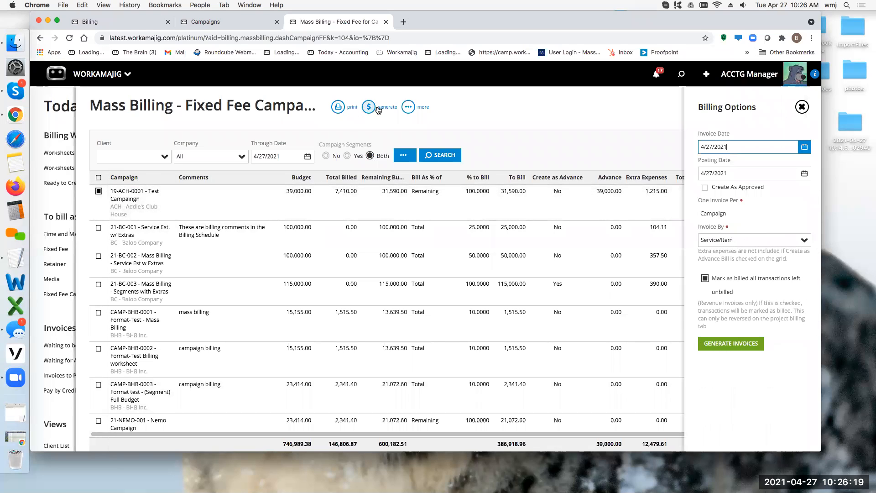
pyautogui.click(802, 240)
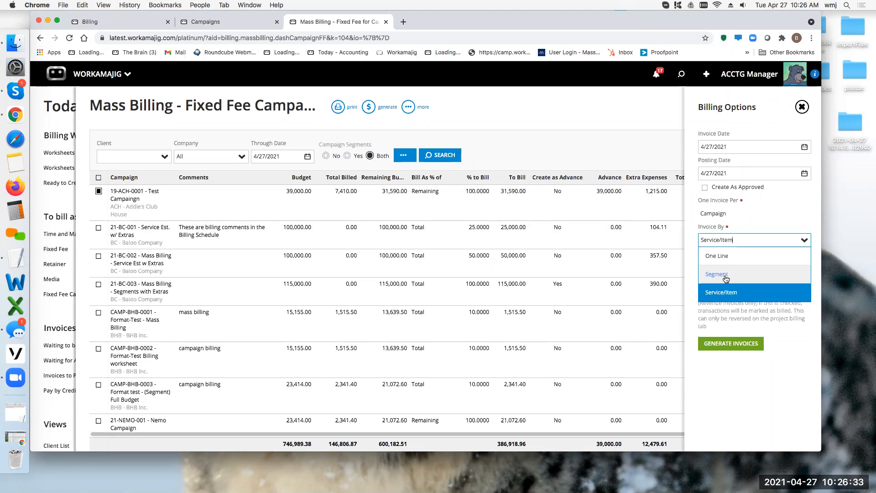
pyautogui.click(801, 107)
# Search mass billing with Campaign Segments set to Yes, and again with it set to No
pyautogui.click(349, 156)
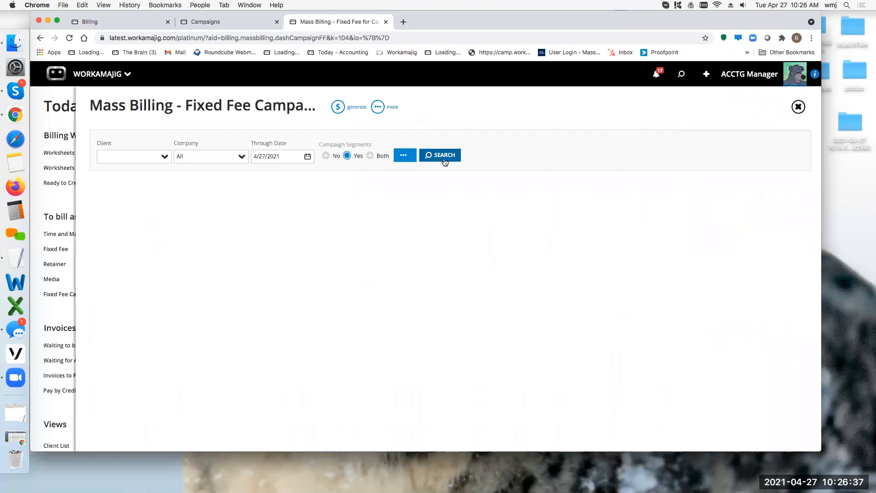
pyautogui.click(443, 157)
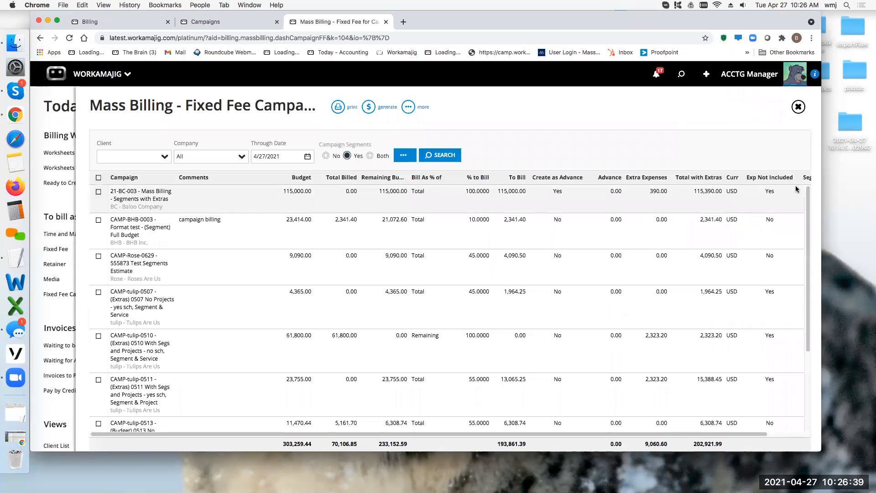
pyautogui.hscroll(2, 775, 215)
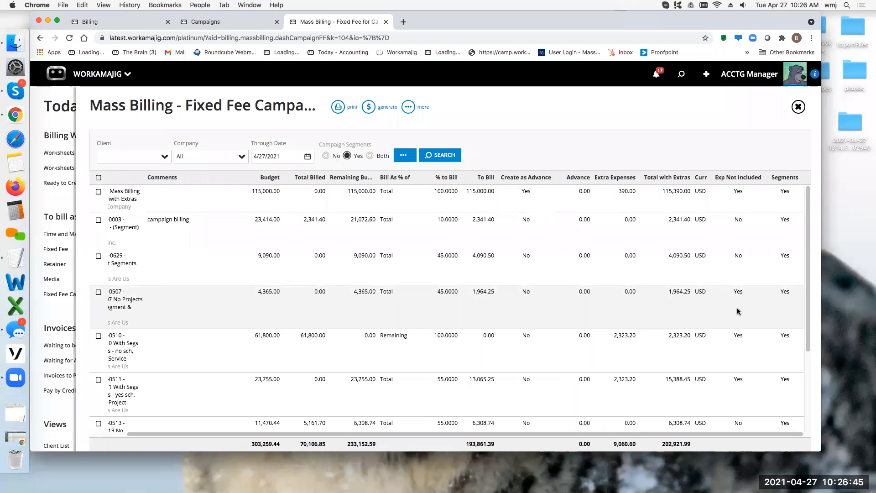
pyautogui.click(325, 156)
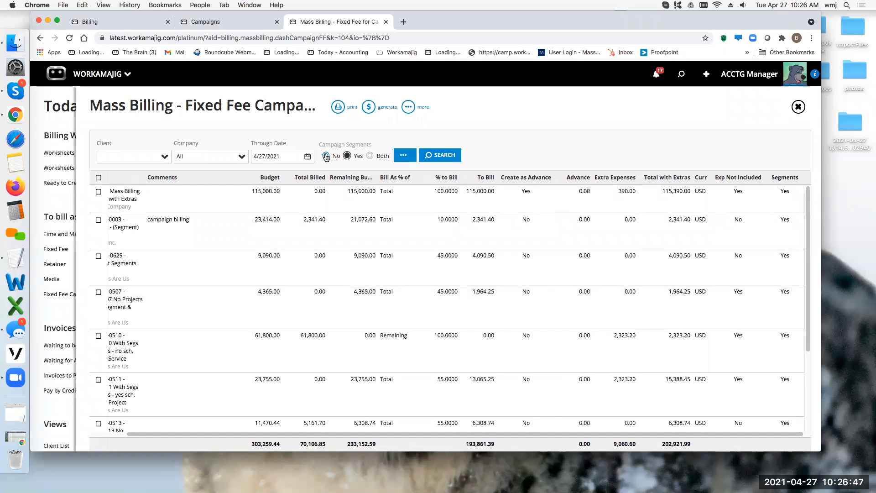
pyautogui.click(445, 157)
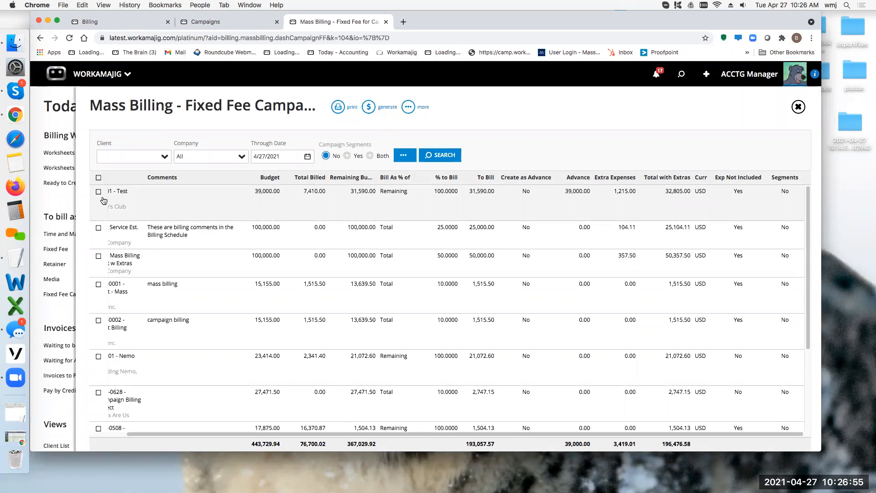
# Set Campaign Segments to Both and search mass billing for client BC-Baloo Company's campaigns
pyautogui.click(370, 156)
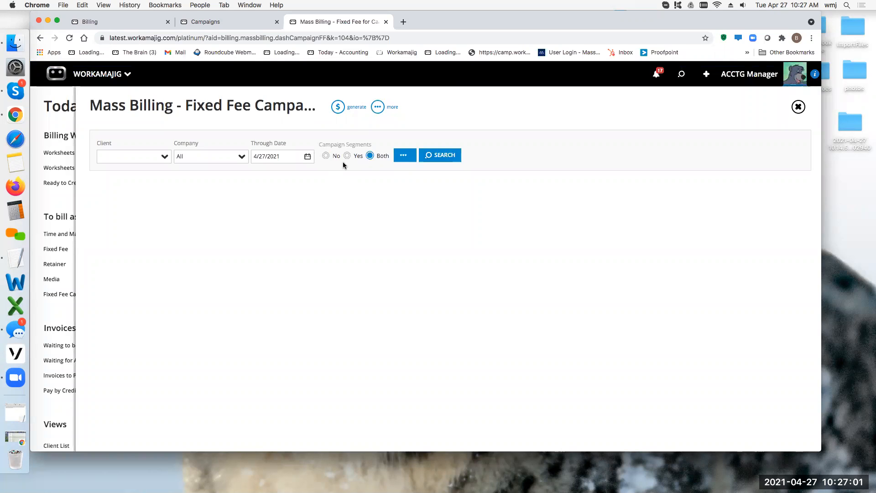
pyautogui.click(112, 157)
pyautogui.write('baloo')
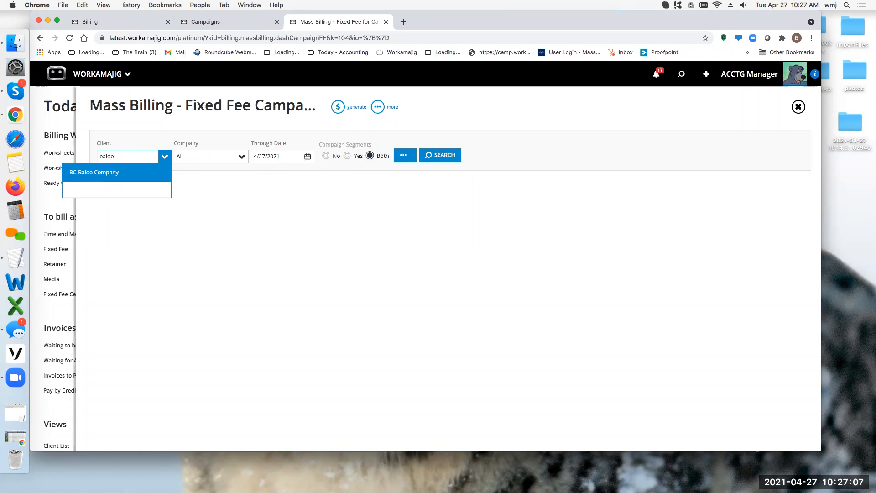
pyautogui.click(96, 172)
pyautogui.click(440, 160)
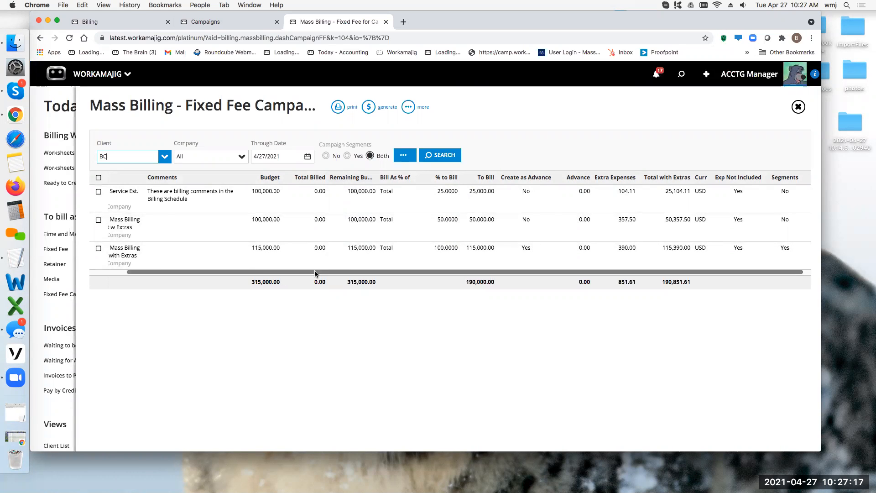
pyautogui.moveTo(314, 270); pyautogui.dragTo(250, 273)
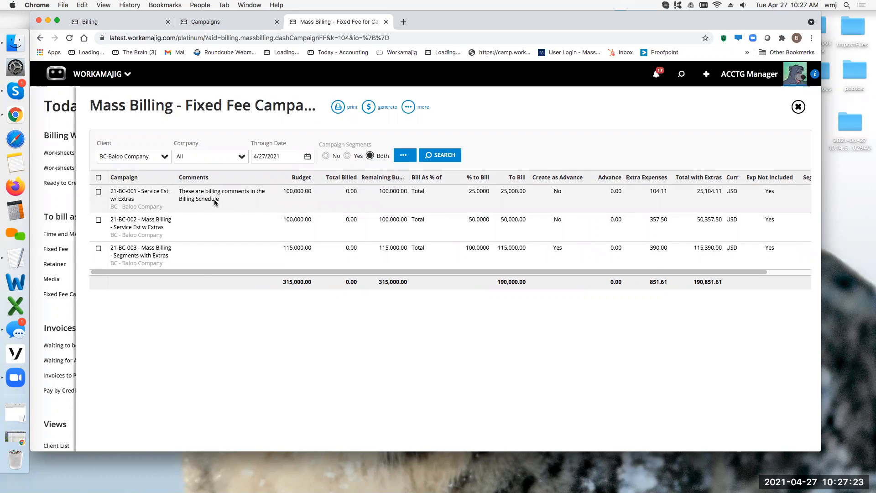
# Compare the April 26, 2021 entry of campaign 21-BC-001's billing schedule with its mass billing line
pyautogui.click(242, 27)
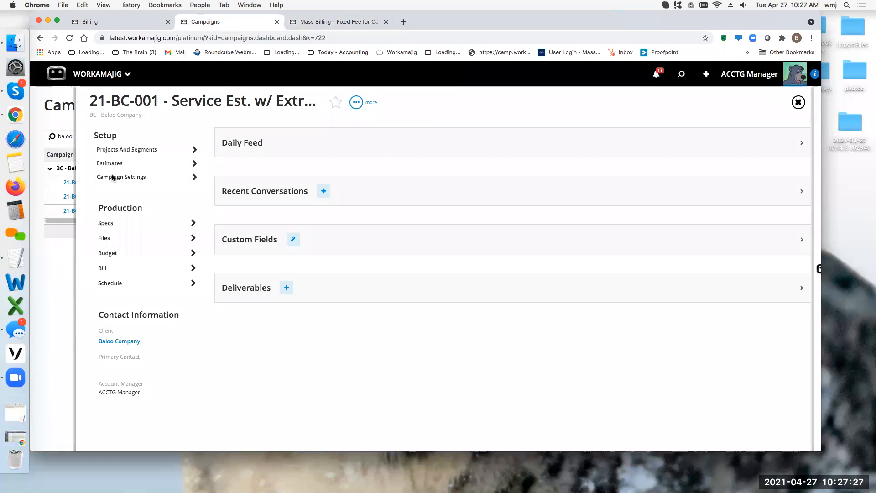
pyautogui.click(124, 183)
pyautogui.click(603, 285)
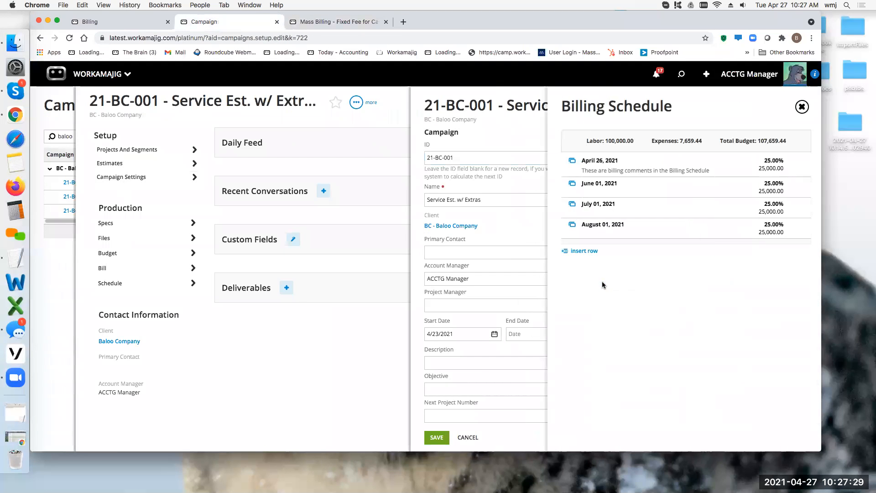
pyautogui.click(628, 172)
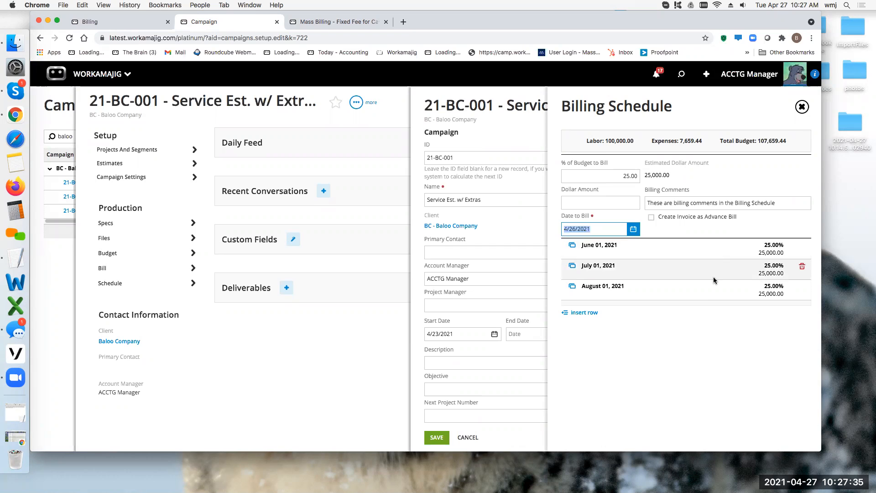
pyautogui.click(335, 21)
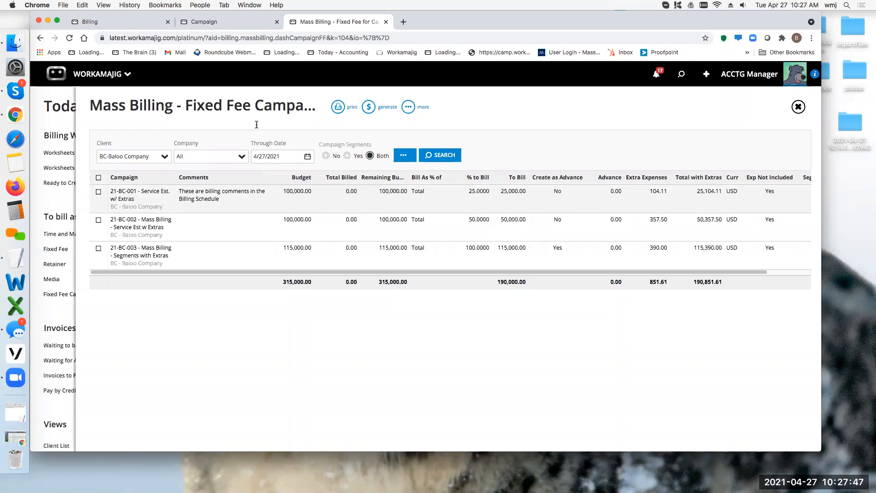
pyautogui.click(234, 23)
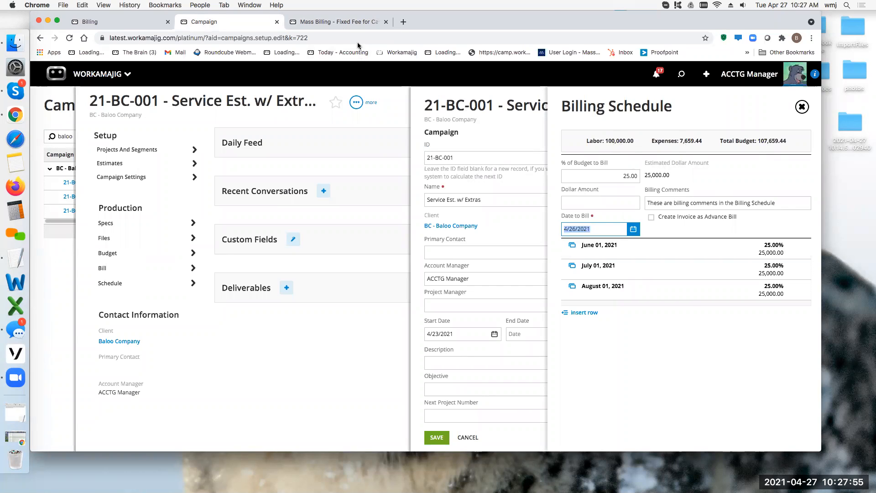
# Examine the percent and dollar amount to bill on campaign 21-BC-001's mass billing line
pyautogui.click(340, 21)
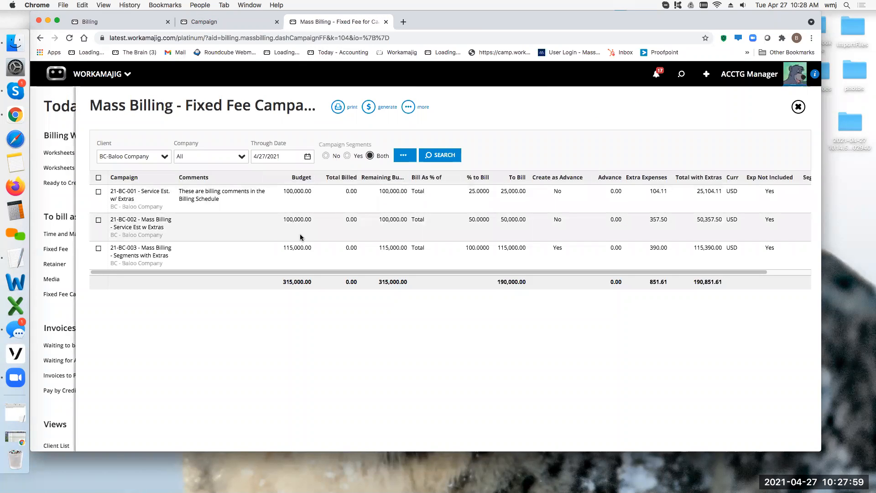
pyautogui.click(477, 193)
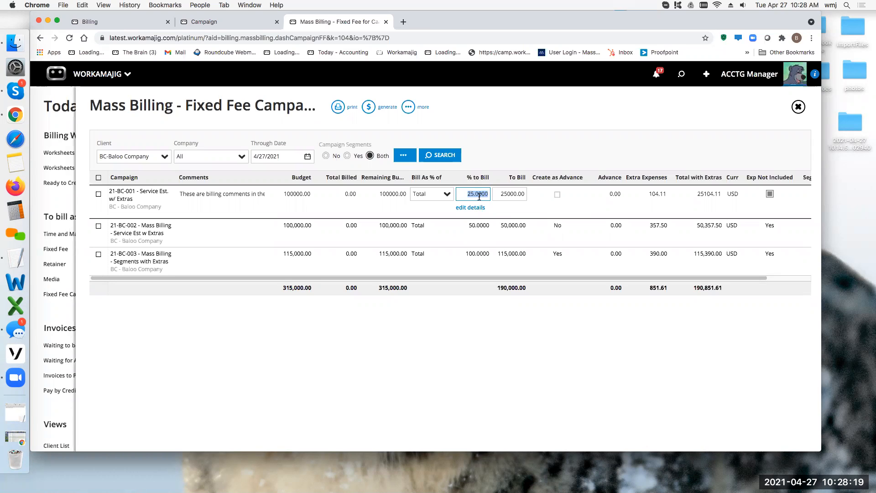
pyautogui.click(495, 193)
pyautogui.click(514, 210)
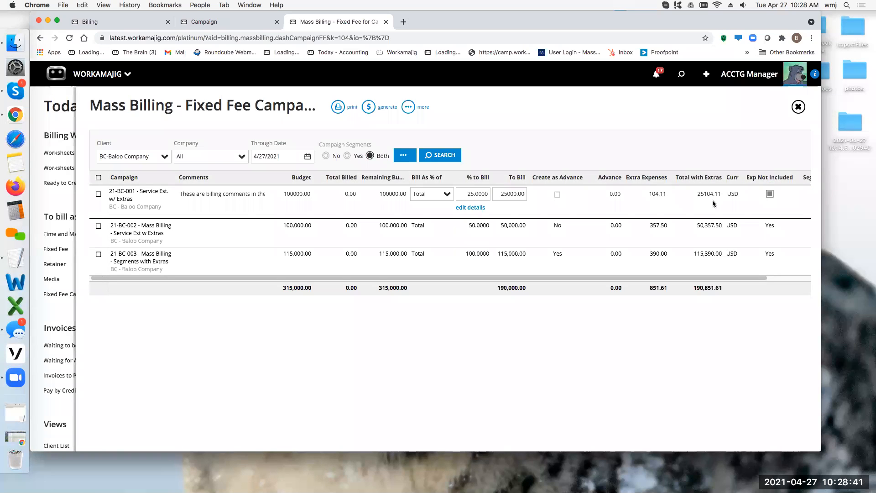
pyautogui.click(664, 145)
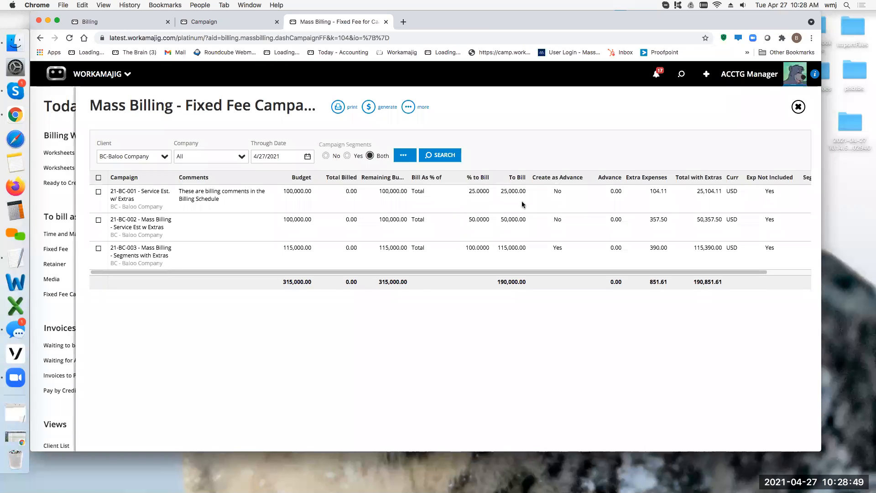
# Open the billing details from campaign 21-BC-001's mass billing line, review its extra expenses by project, and return to the list
pyautogui.click(506, 200)
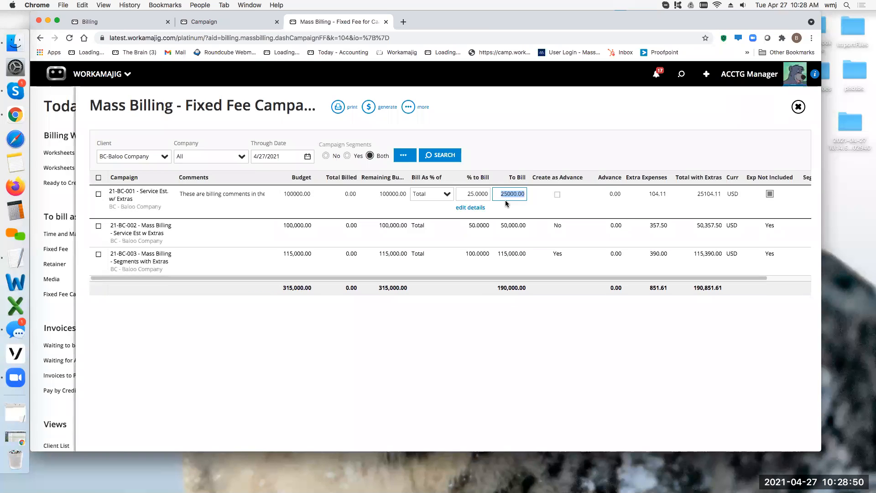
pyautogui.click(467, 207)
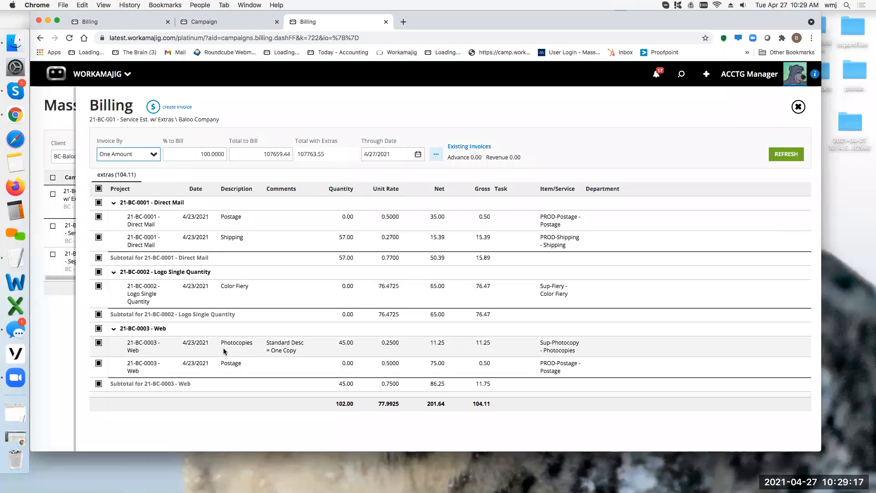
pyautogui.click(797, 107)
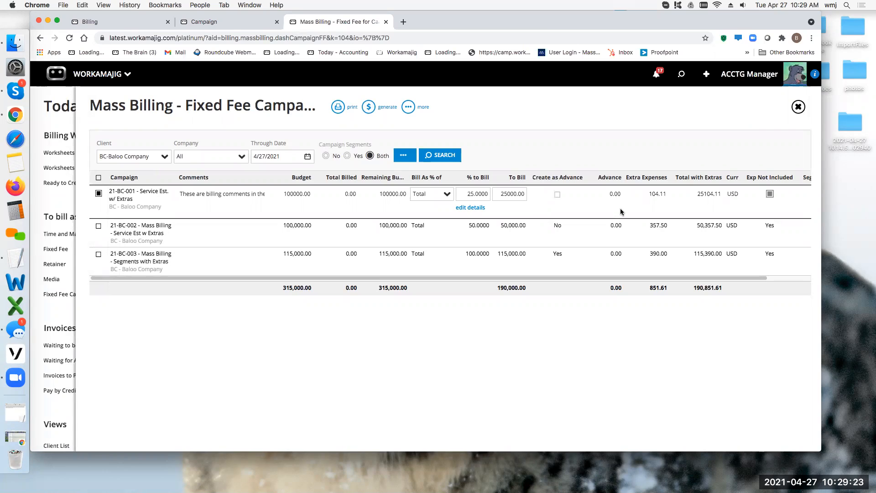
# Deselect campaign 21-BC-001, review the percent to bill and Invoice By choices in its billing details, and return to mass billing
pyautogui.click(98, 194)
pyautogui.click(469, 207)
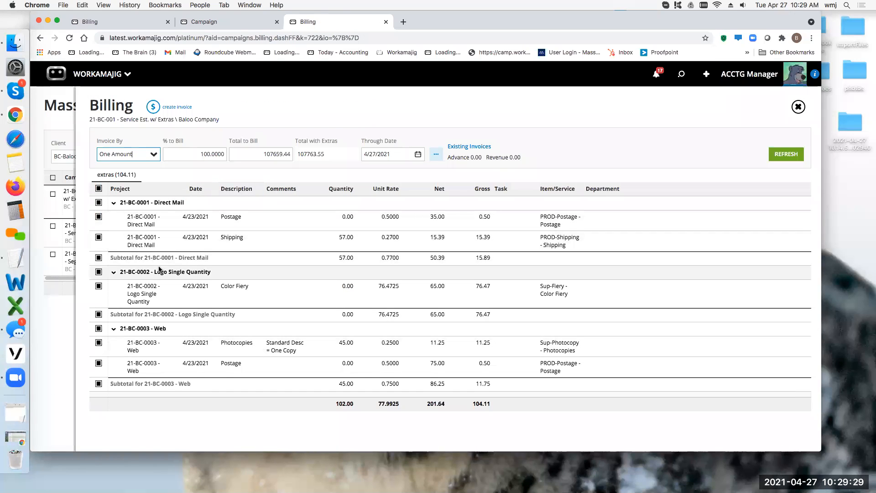
pyautogui.moveTo(197, 155); pyautogui.dragTo(223, 156)
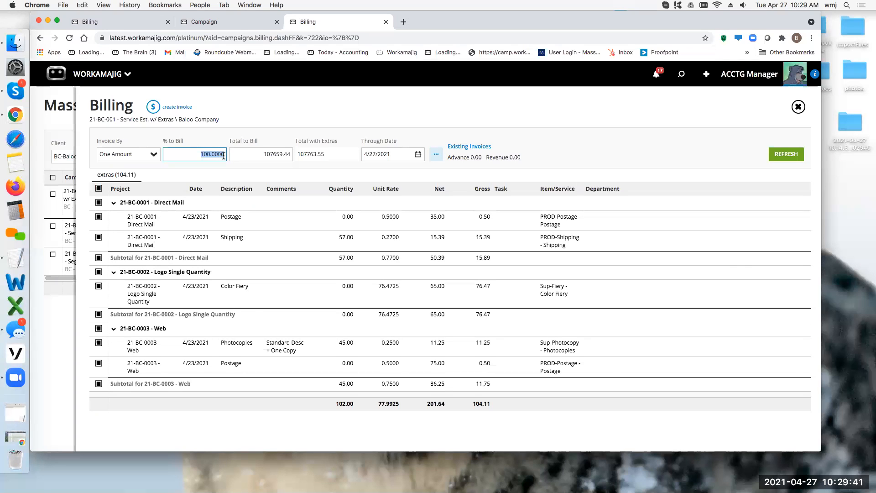
pyautogui.click(152, 155)
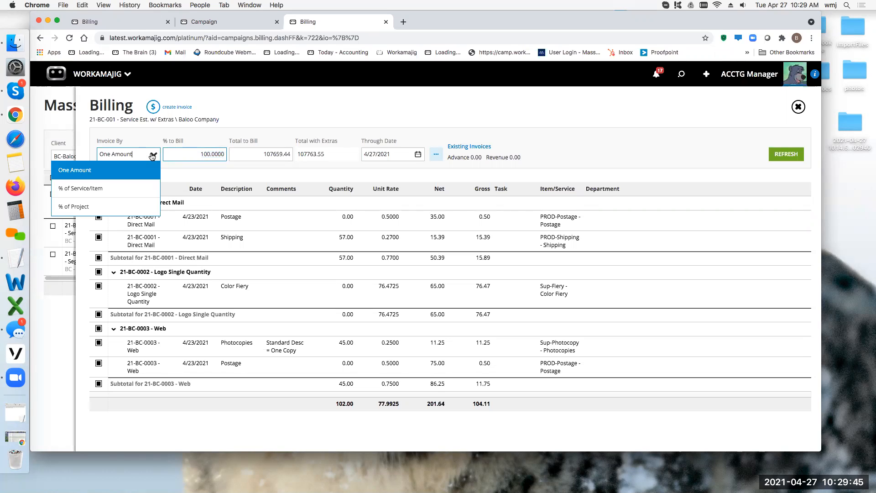
pyautogui.click(420, 121)
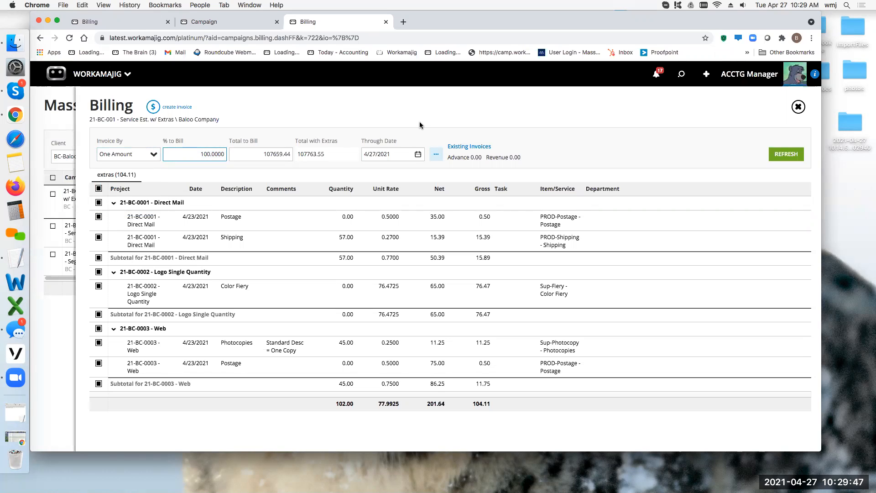
pyautogui.click(798, 106)
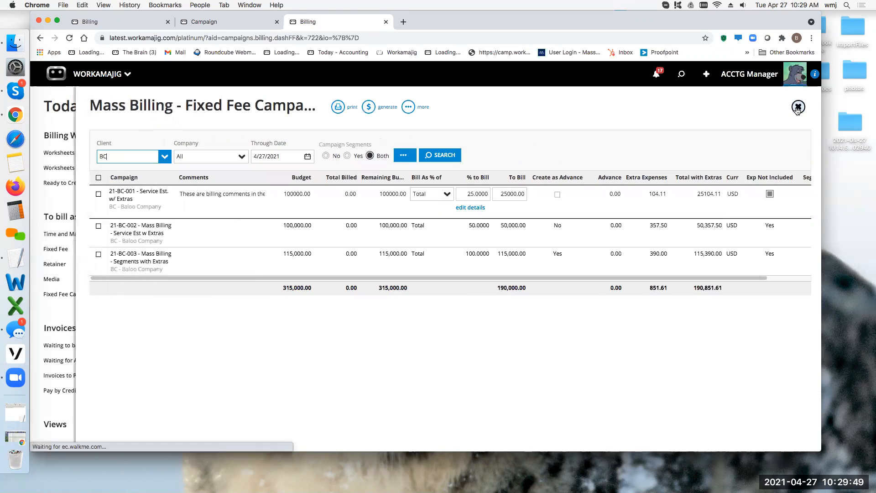
# Select campaign 21-BC-001 for mass billing and review the billing options for generating invoices, without generating any
pyautogui.click(98, 195)
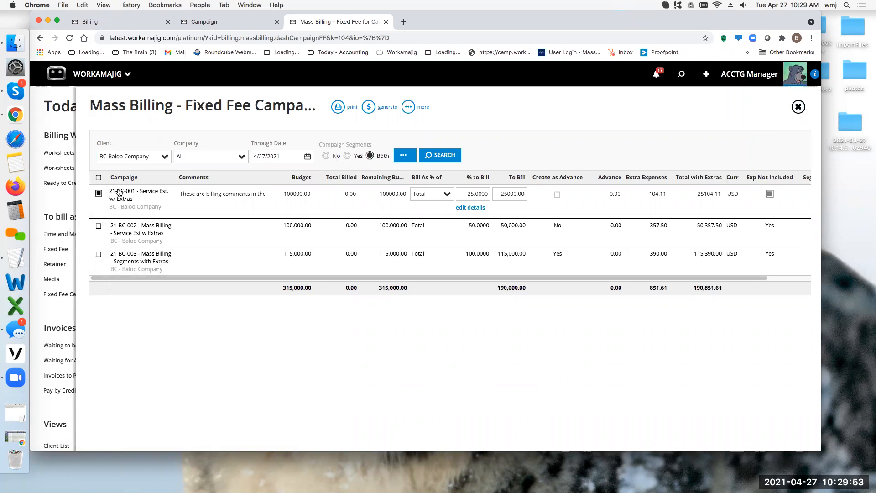
pyautogui.click(369, 106)
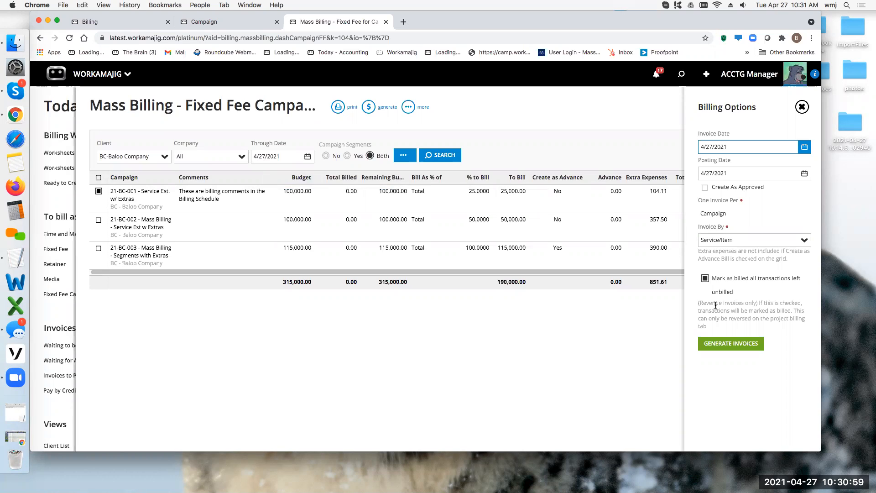
pyautogui.click(802, 107)
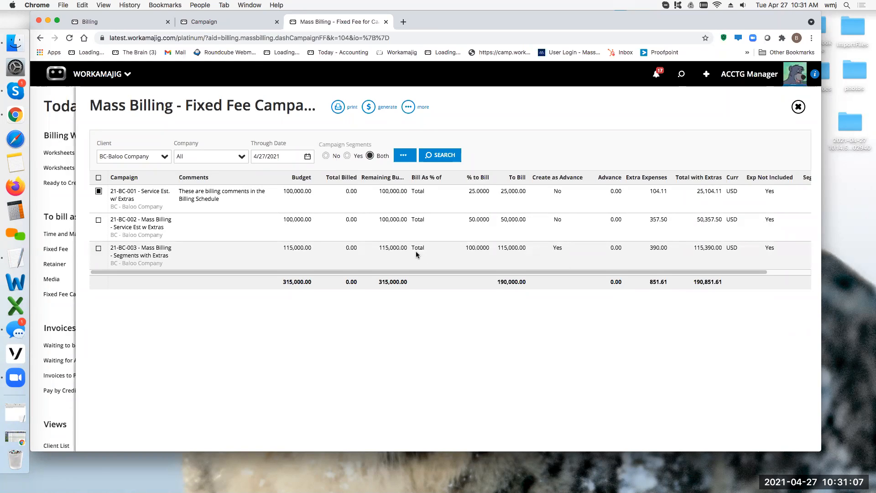
# Leave campaign 21-BC-001's settings, open campaign 21-BC-003's billing schedule, and view its March 01, 2021 entry
pyautogui.click(237, 25)
pyautogui.click(799, 106)
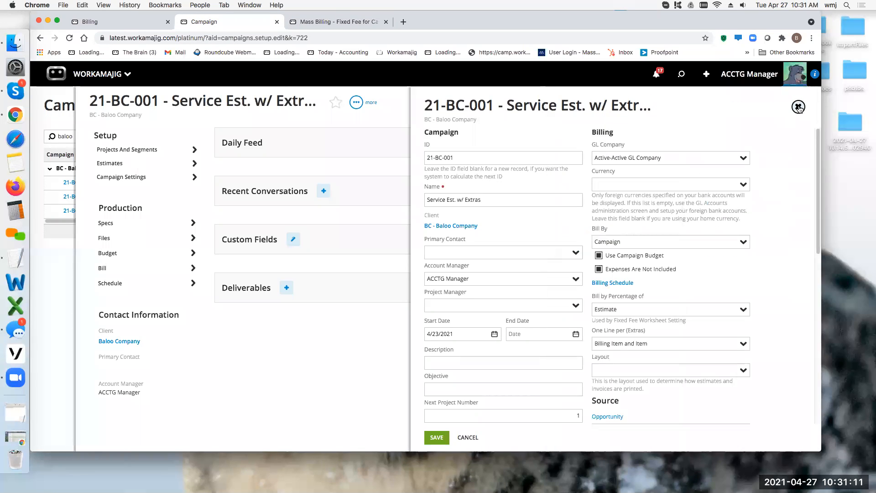
pyautogui.click(798, 106)
pyautogui.click(798, 102)
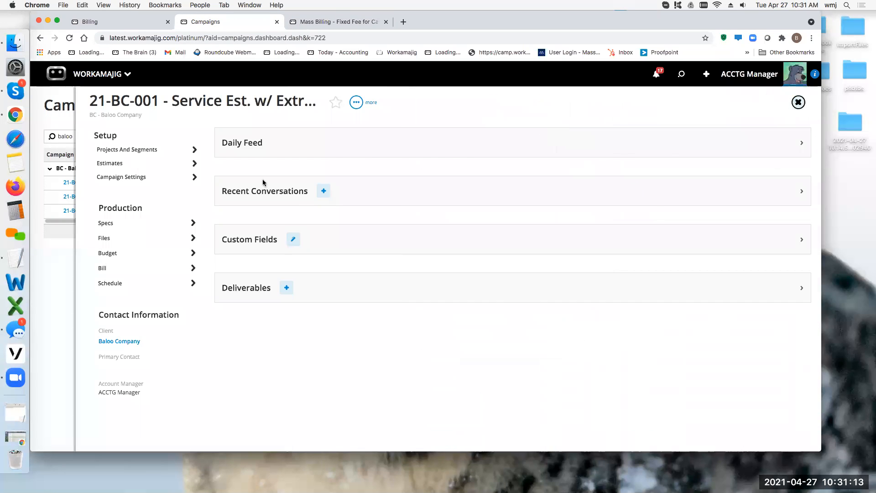
pyautogui.click(143, 212)
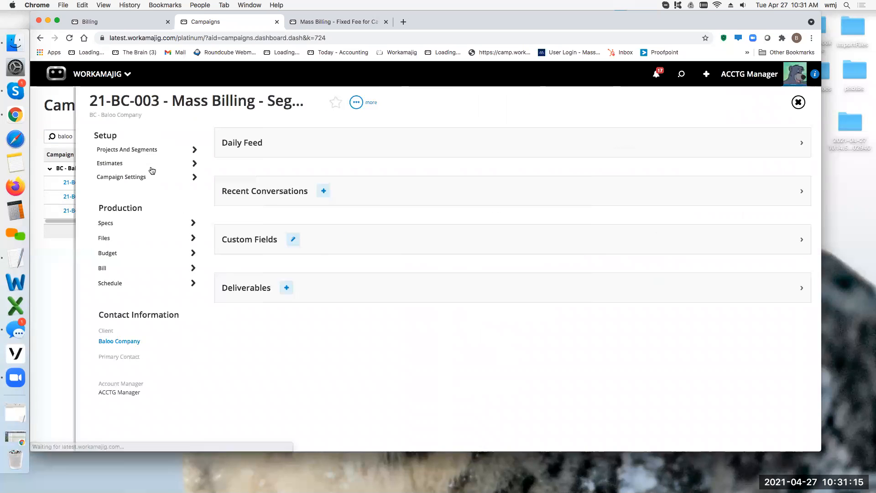
pyautogui.click(127, 179)
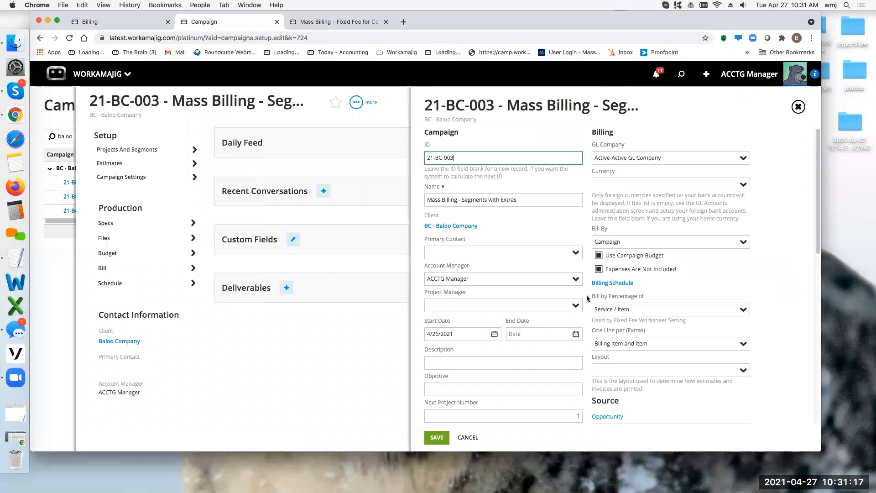
pyautogui.click(602, 284)
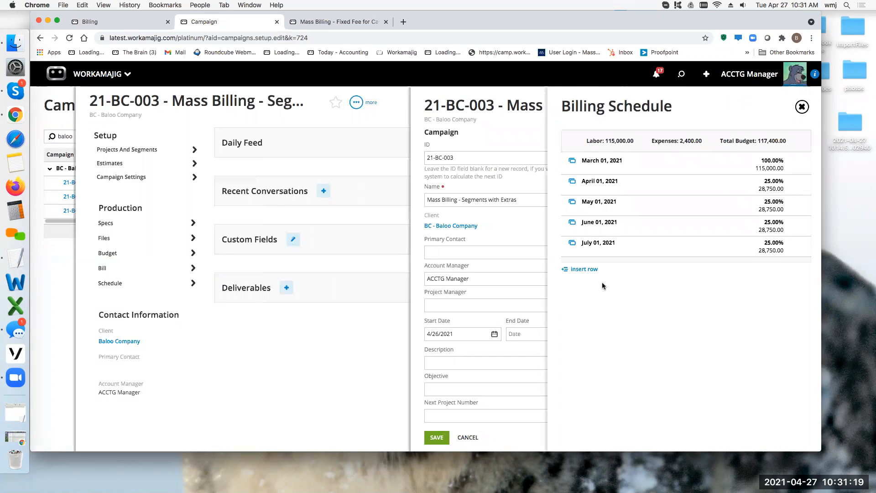
pyautogui.click(636, 162)
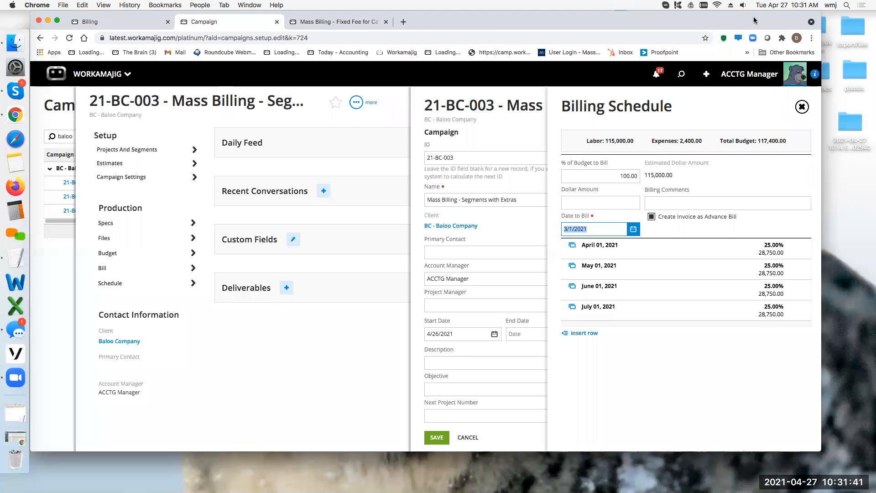
# Return to mass billing, select only campaign 21-BC-003, and check its advance bill setting and extra expenses
pyautogui.moveTo(723, 37); pyautogui.dragTo(723, 55)
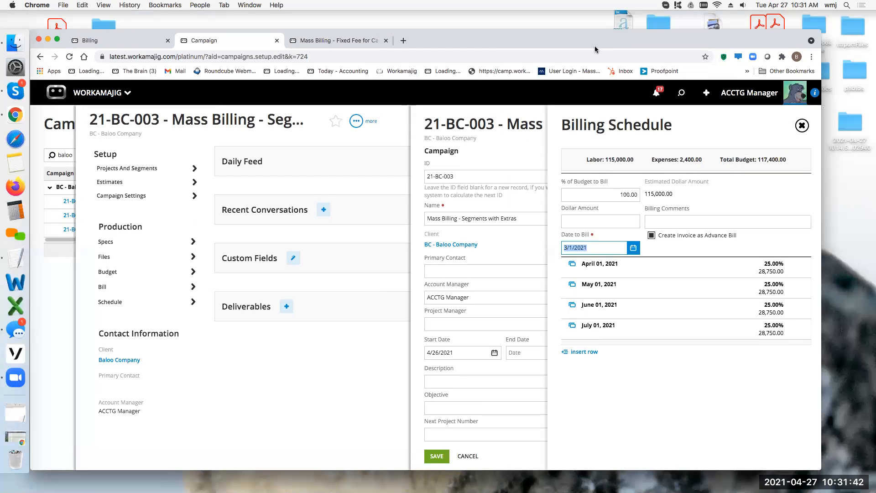
pyautogui.click(328, 42)
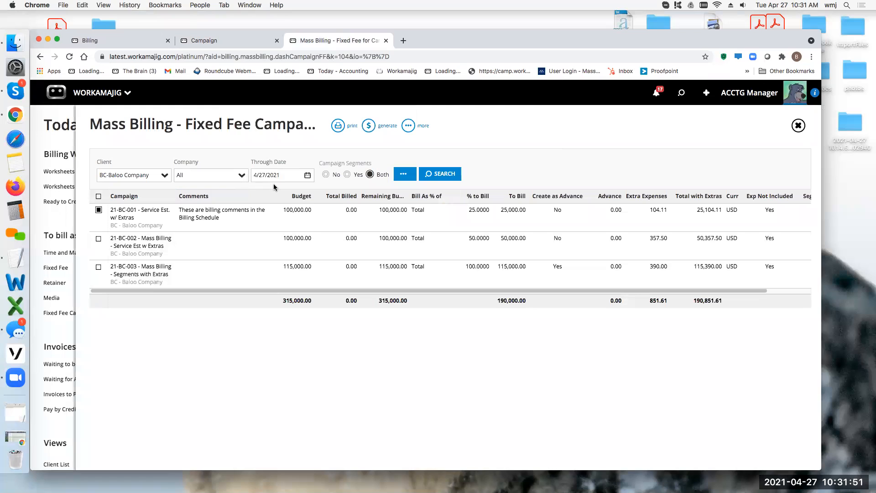
pyautogui.click(628, 272)
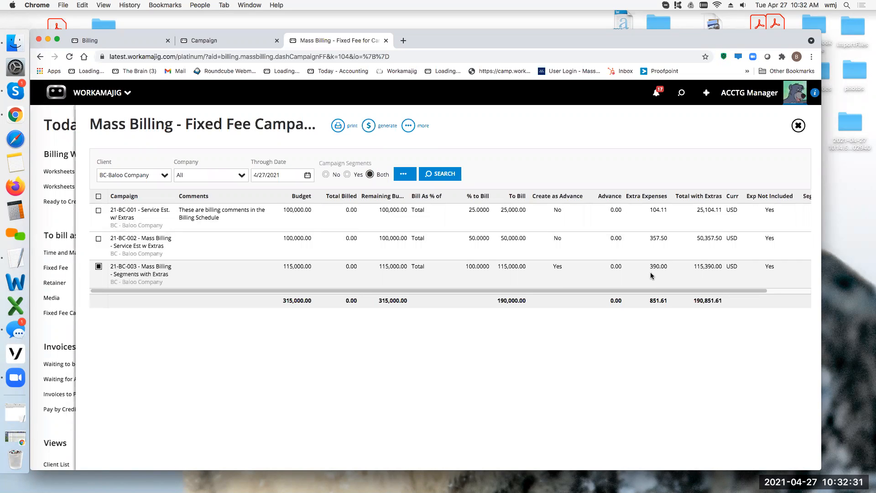
pyautogui.moveTo(734, 33); pyautogui.dragTo(734, 7)
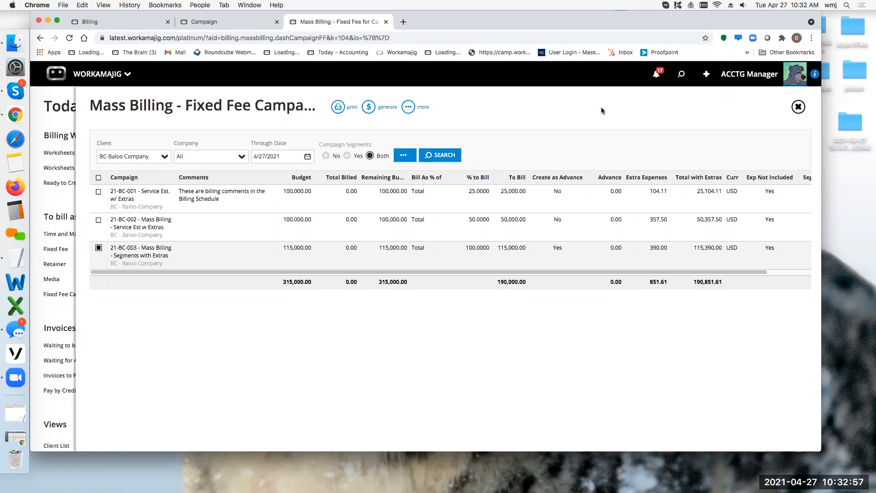
# View the extras in campaign 21-BC-001's billing details again, including their items and services, and return to mass billing
pyautogui.click(468, 208)
pyautogui.click(468, 208)
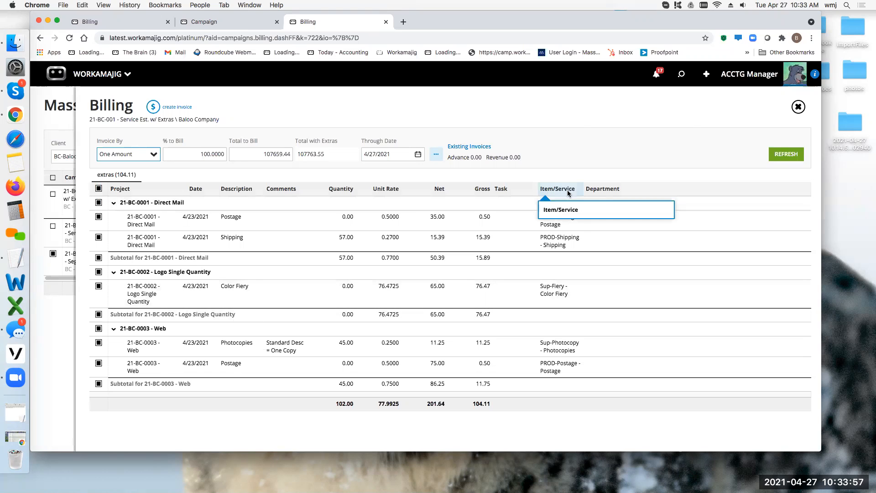
pyautogui.click(606, 135)
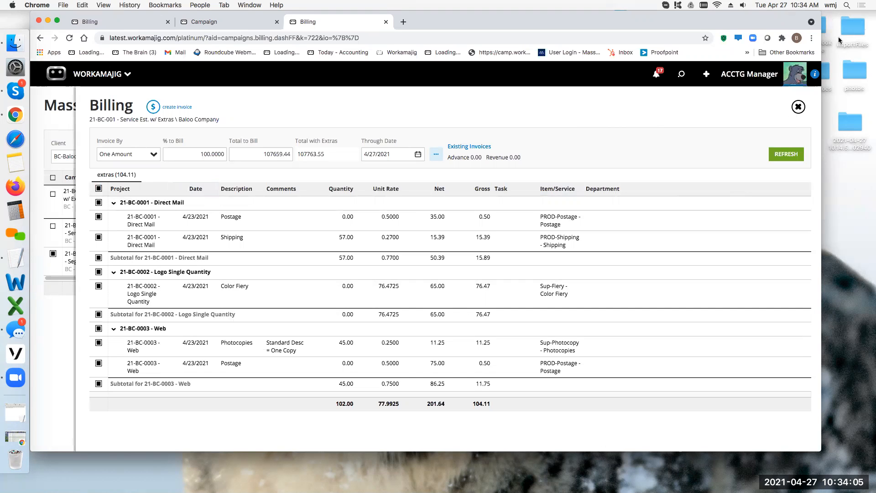
pyautogui.click(797, 108)
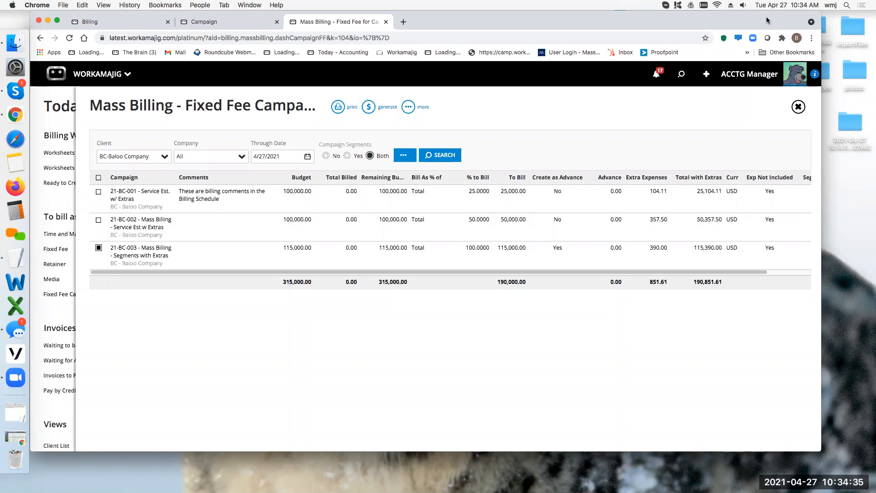
# Reopen campaign 21-BC-001's billing details and review its fixed fees invoiced by % of Service/Item and by % of Project
pyautogui.click(477, 191)
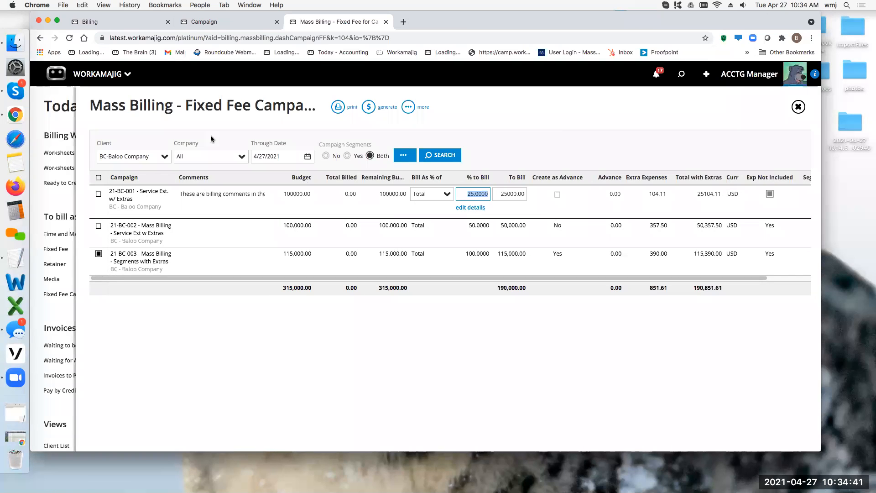
pyautogui.click(466, 207)
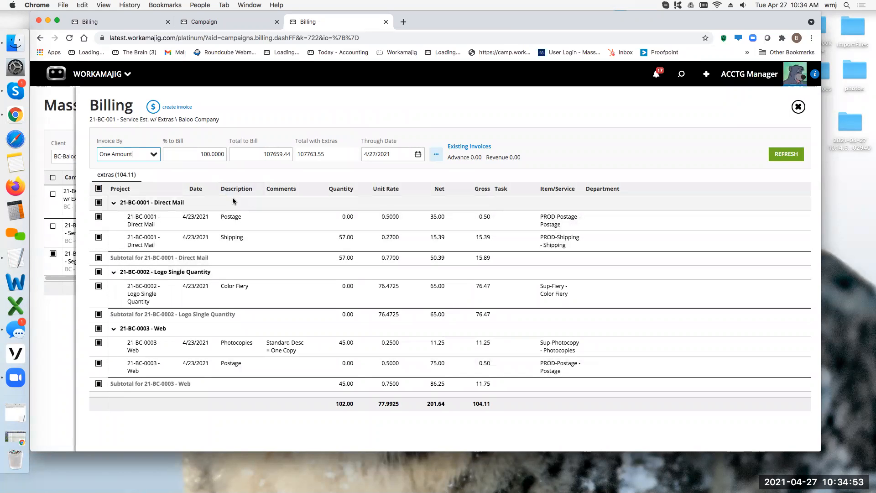
pyautogui.click(154, 155)
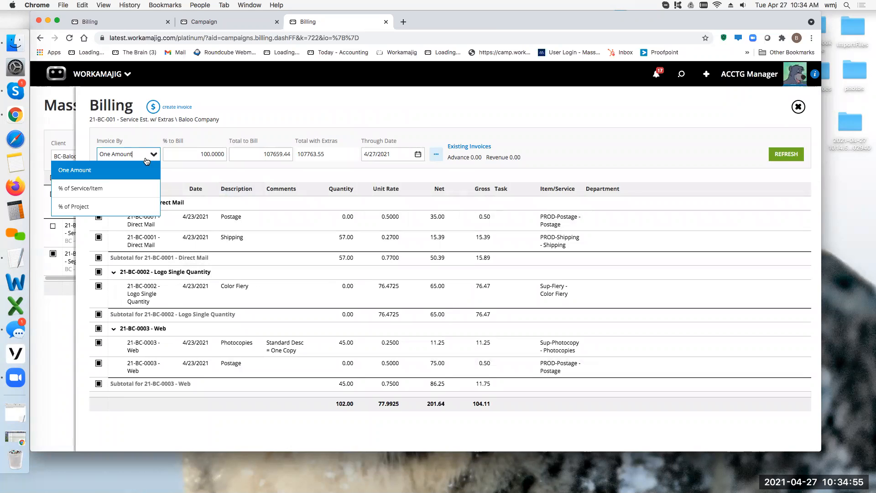
pyautogui.click(103, 189)
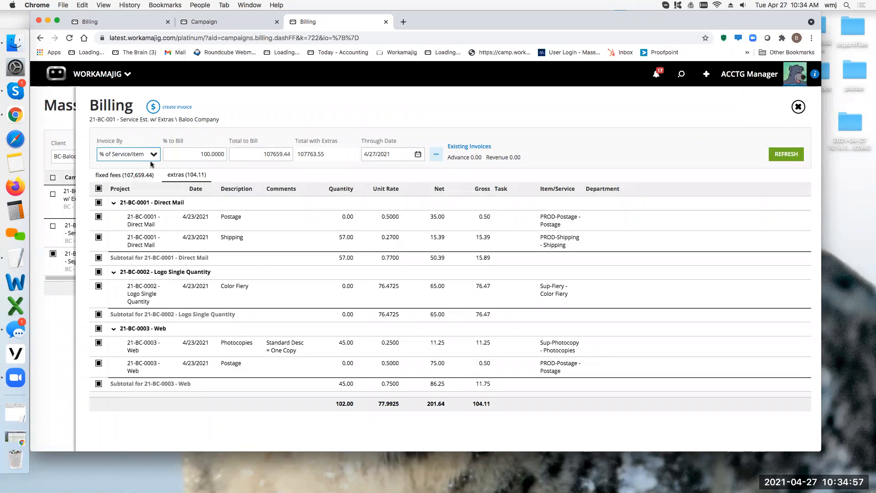
pyautogui.click(128, 176)
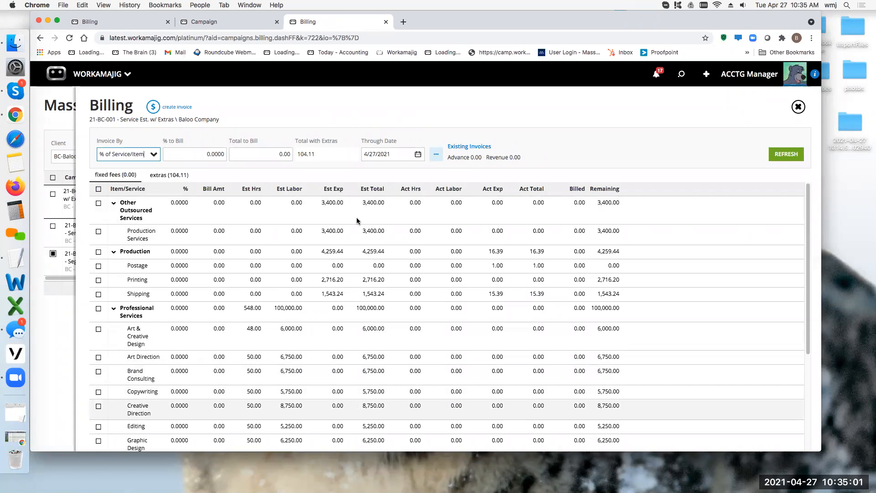
pyautogui.click(154, 156)
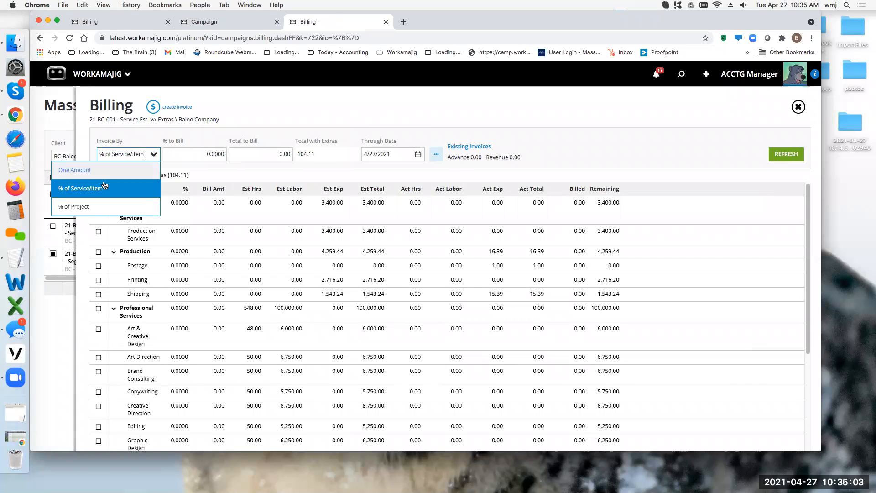
pyautogui.click(93, 208)
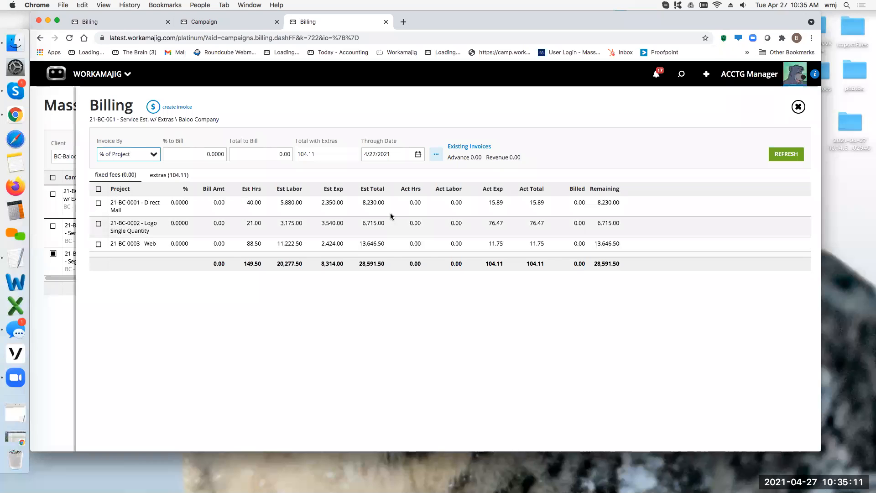
# Set campaign 21-BC-001 to be invoiced by One Amount, review its total to bill and extras, and return to mass billing
pyautogui.click(152, 155)
pyautogui.click(110, 168)
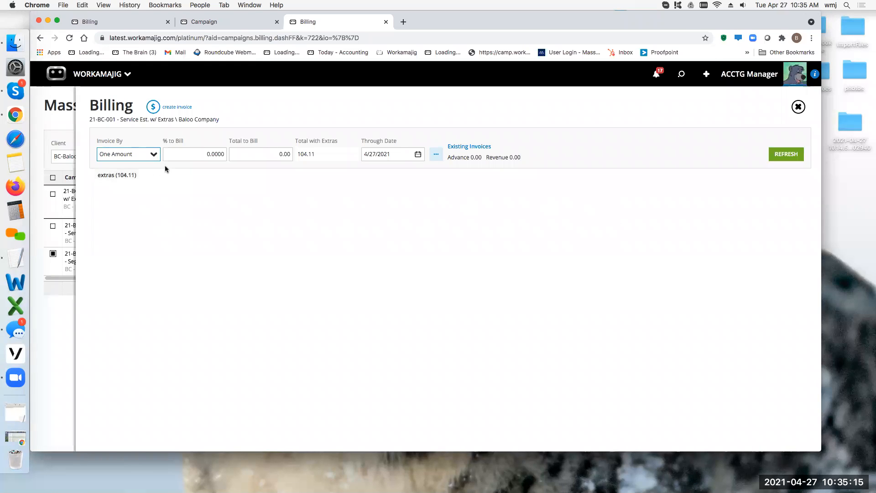
pyautogui.moveTo(263, 155); pyautogui.dragTo(290, 155)
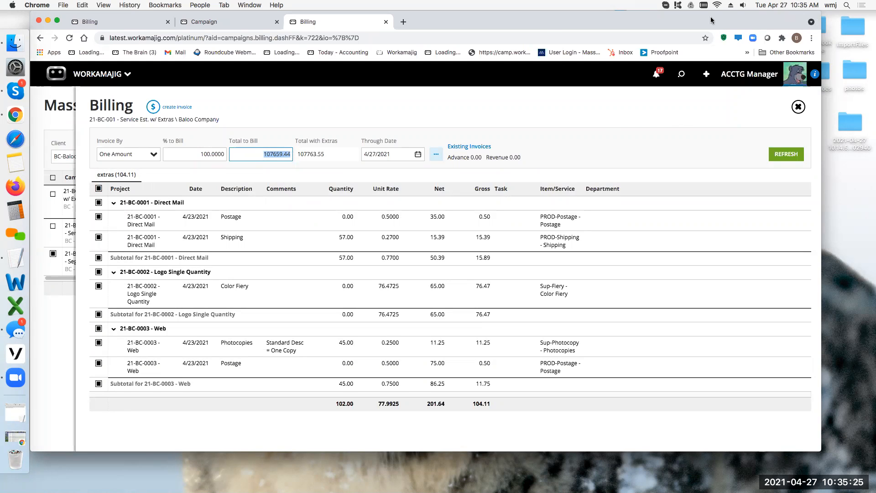
pyautogui.click(611, 117)
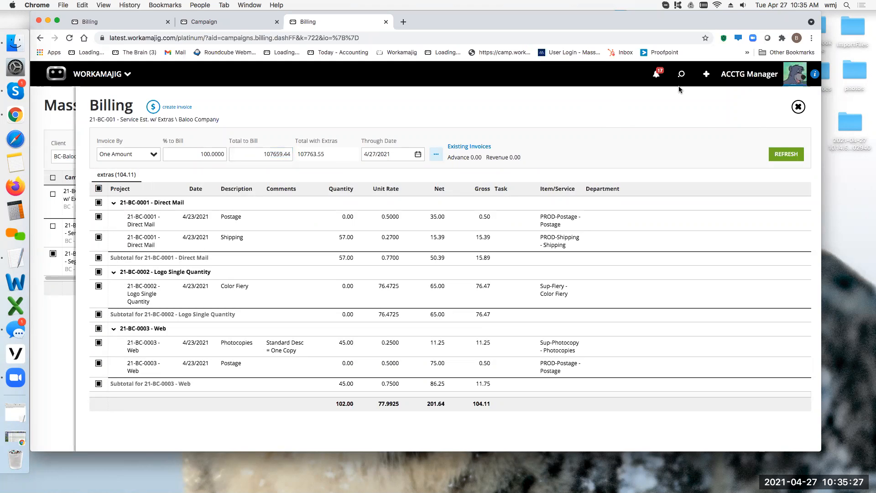
pyautogui.click(798, 107)
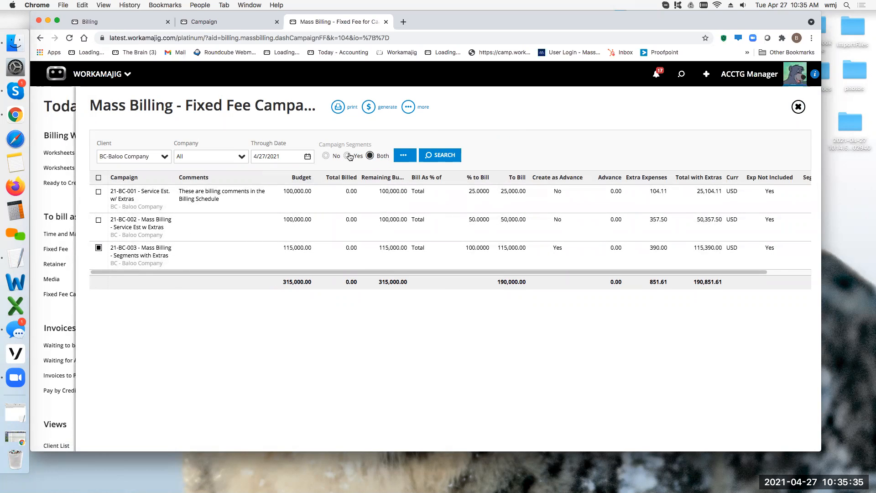
# Review the extra expense search options in mass billing and the Invoice By choices for generating invoices
pyautogui.click(403, 156)
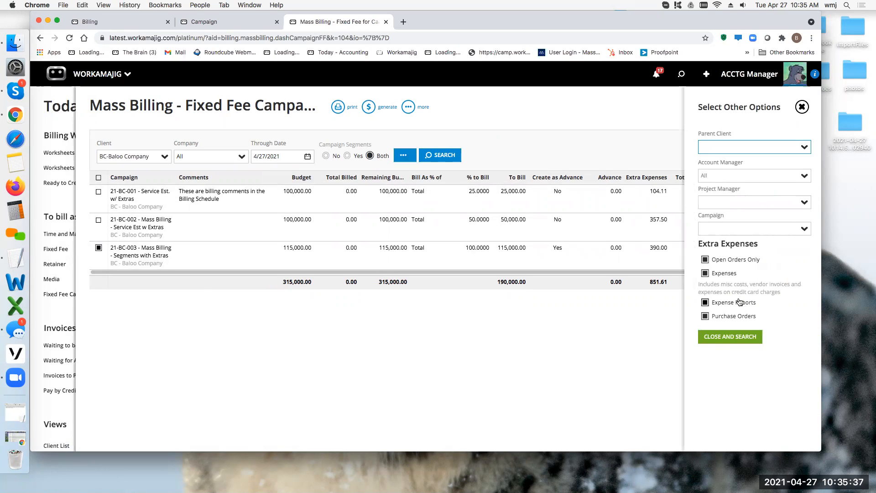
pyautogui.click(801, 107)
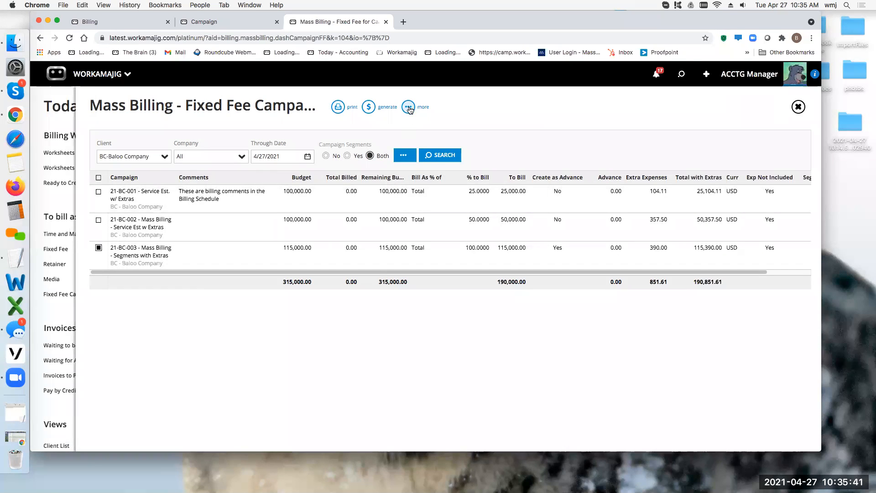
pyautogui.click(383, 105)
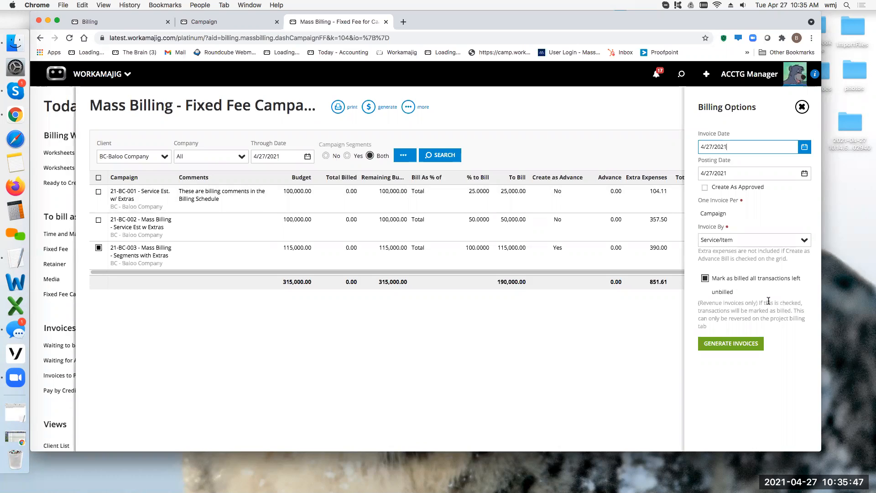
pyautogui.click(801, 241)
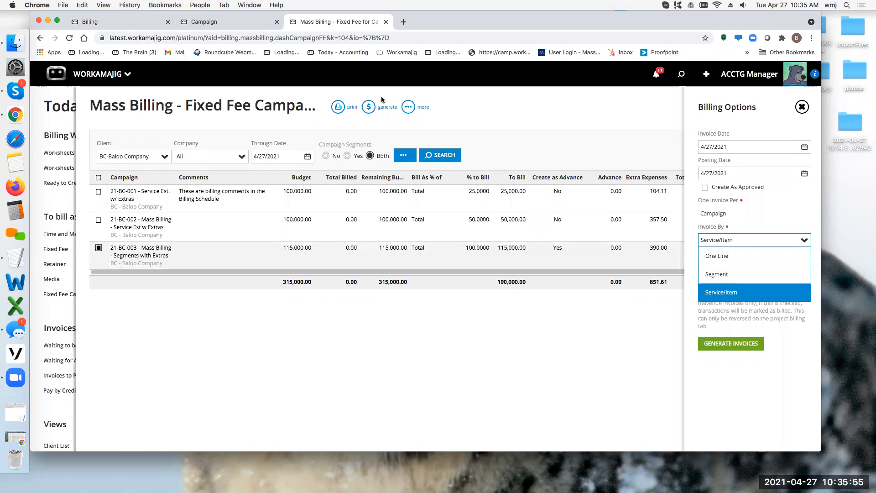
# Open campaign 21-BC-003's billing details and review its fixed fees invoiced by % of Project and by % of Segment
pyautogui.click(235, 24)
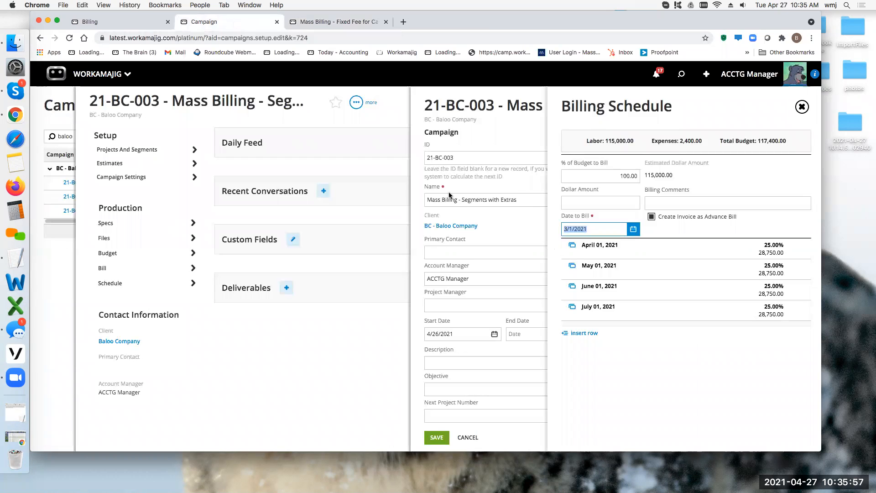
pyautogui.click(110, 267)
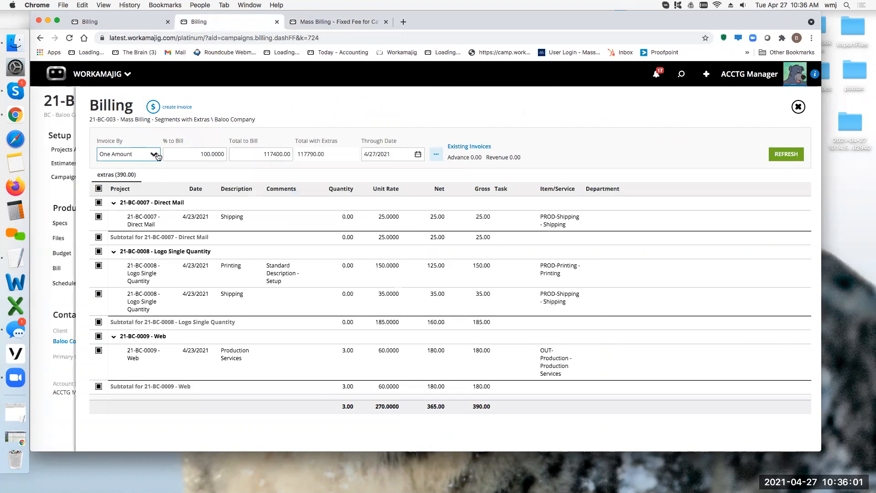
pyautogui.click(155, 157)
pyautogui.click(91, 206)
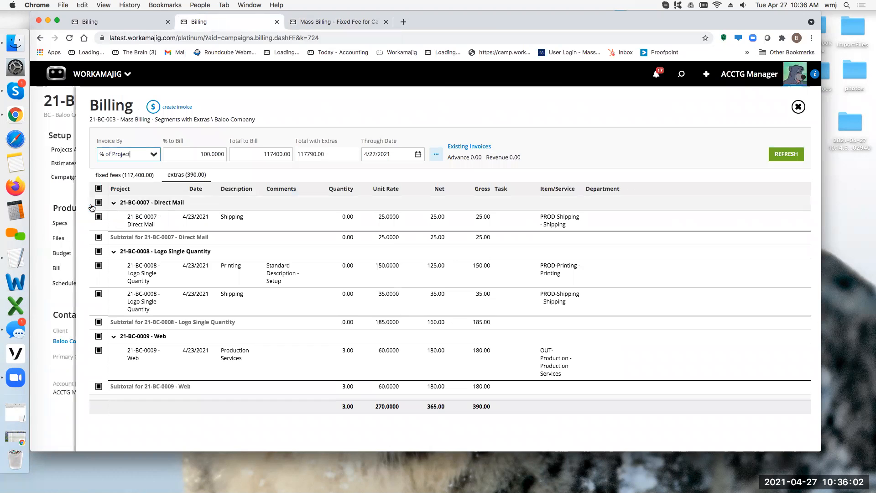
pyautogui.click(155, 157)
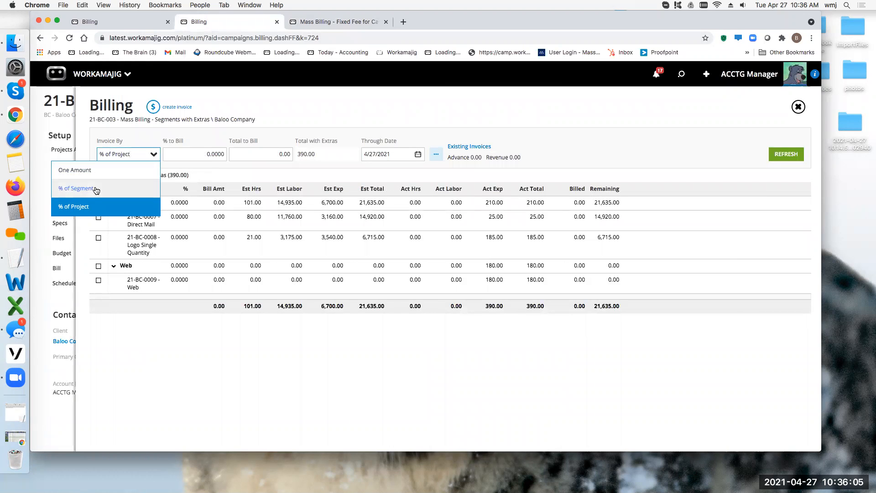
pyautogui.click(87, 187)
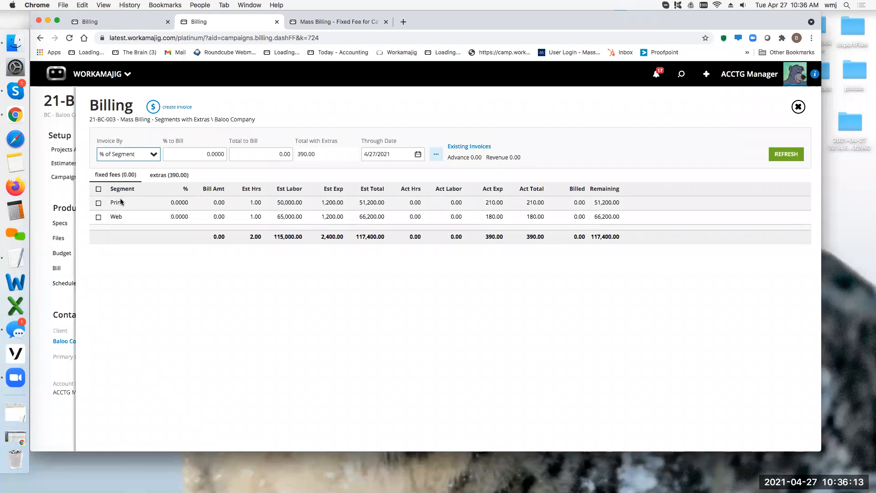
# Recheck mass billing's Invoice By choices and extra expense options, and return to the Today - Billing page
pyautogui.click(349, 22)
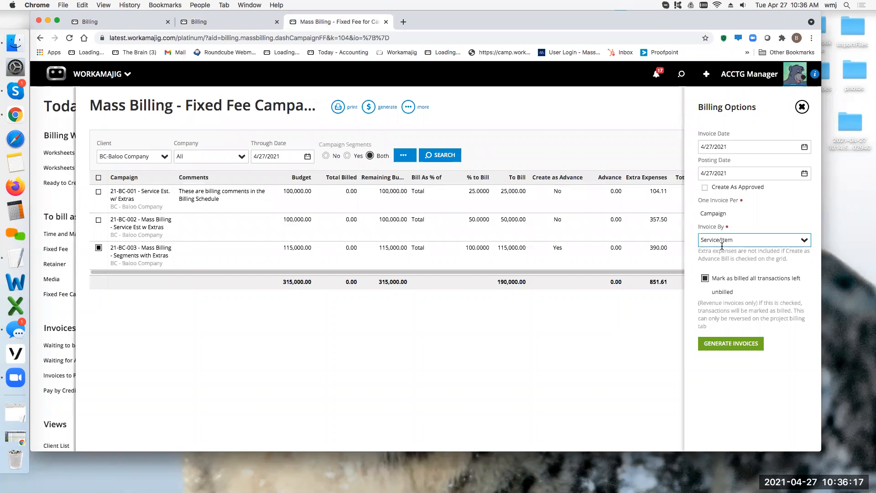
pyautogui.click(803, 240)
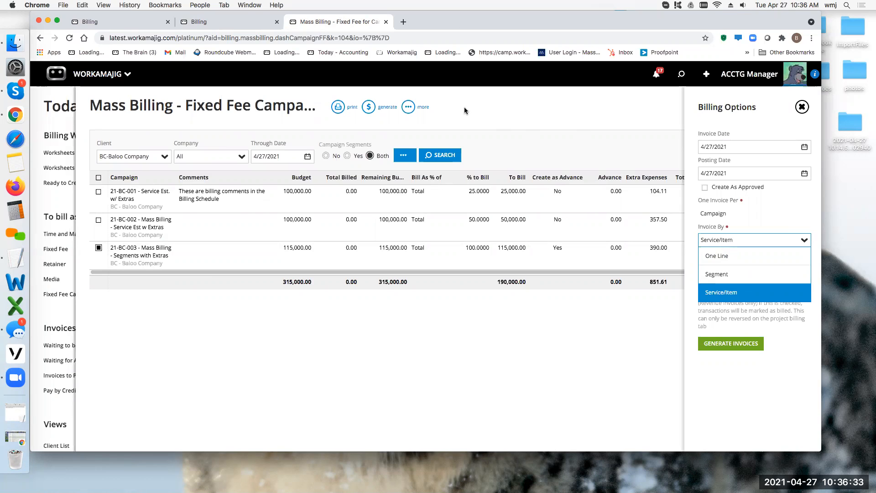
pyautogui.click(410, 156)
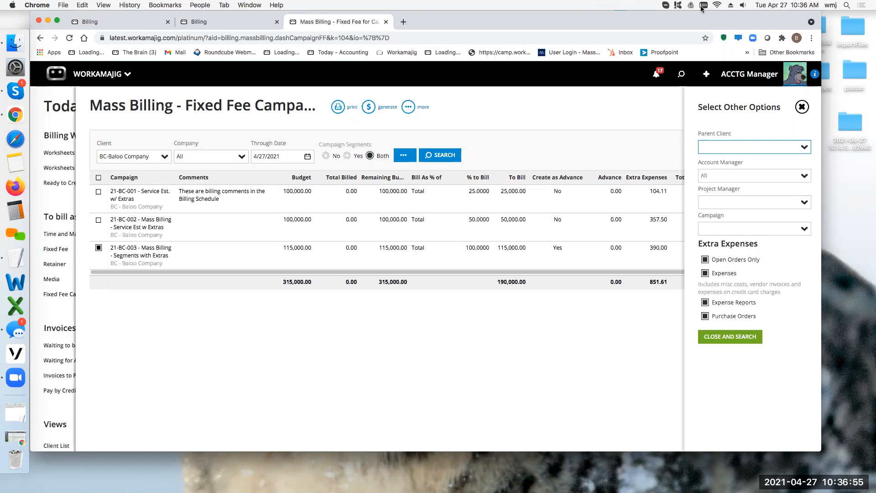
pyautogui.click(801, 108)
pyautogui.click(798, 108)
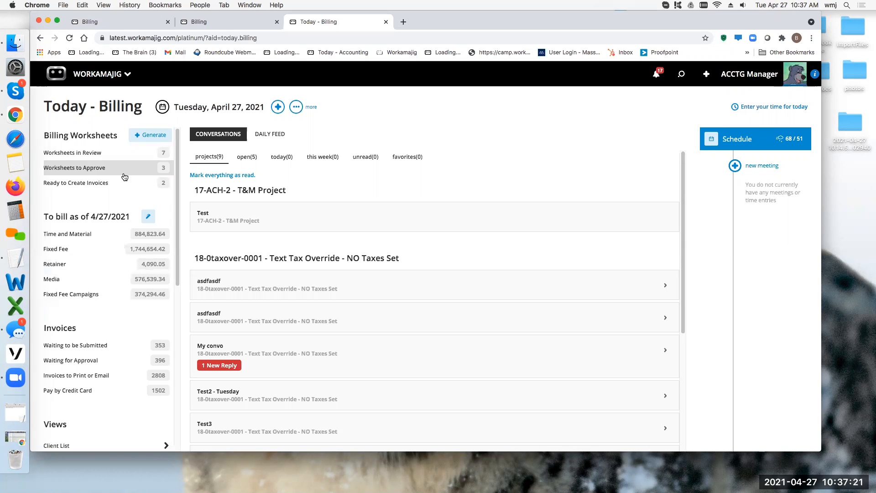
# Return to campaign 21-BC-003's settings and view the March 01 and April 01, 2021 entries in its billing schedule
pyautogui.click(214, 22)
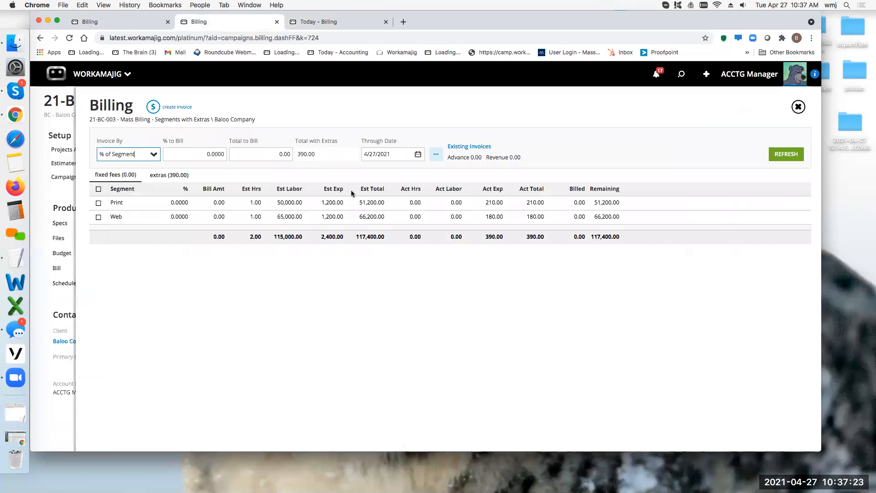
pyautogui.click(798, 106)
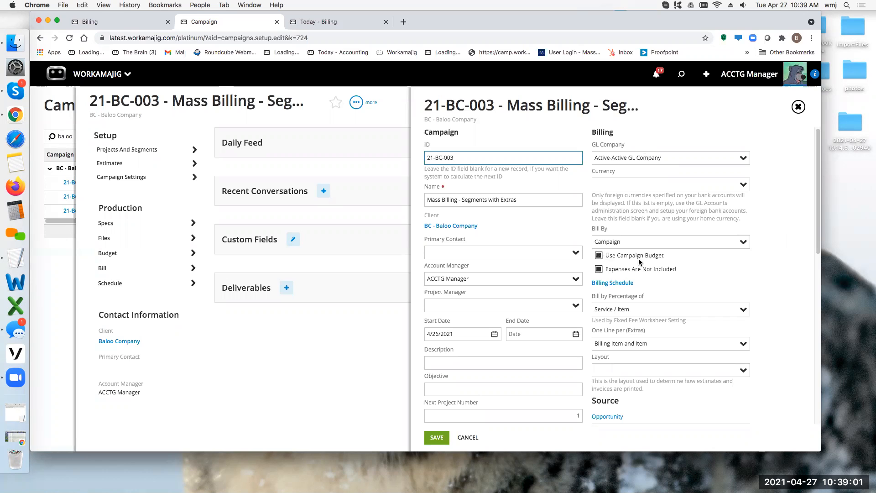
pyautogui.click(620, 283)
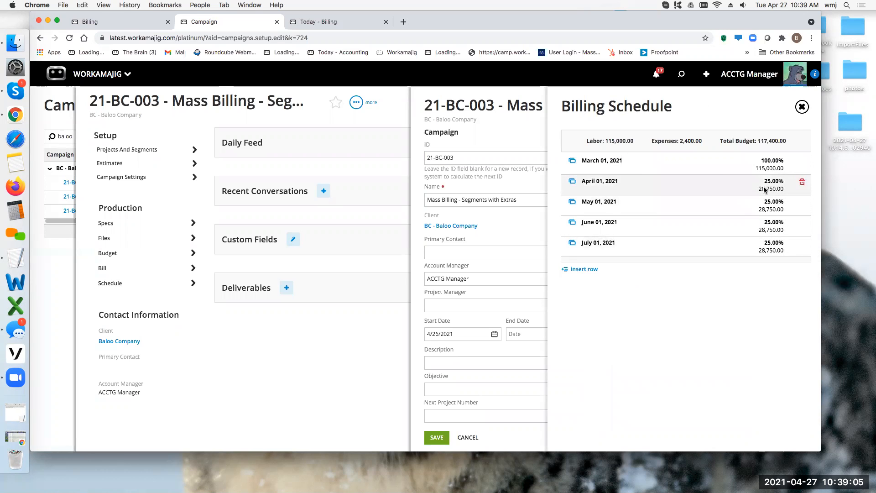
pyautogui.click(712, 168)
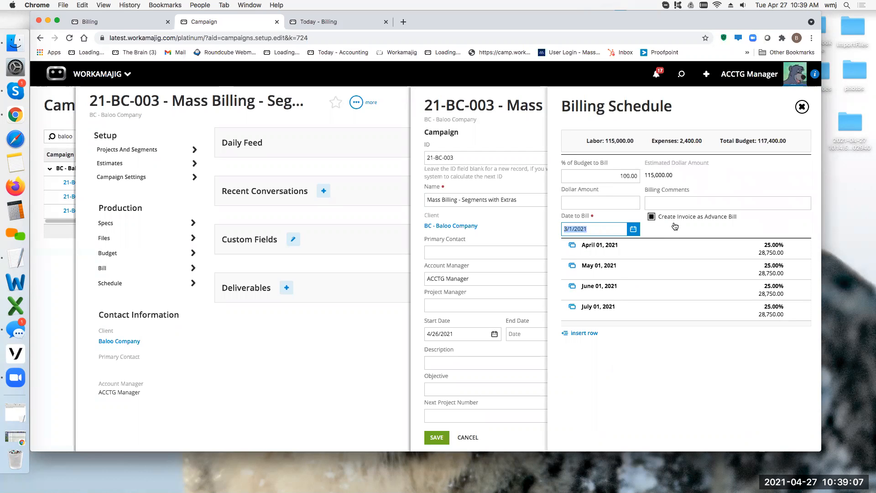
pyautogui.click(706, 120)
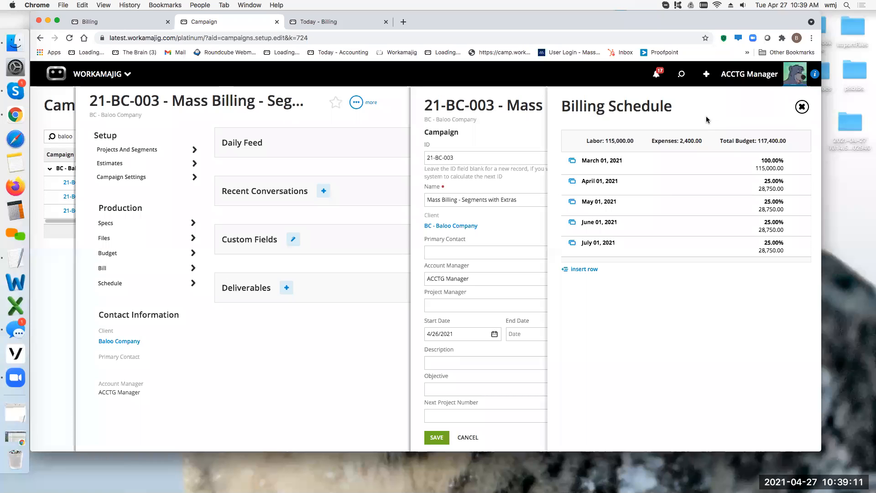
pyautogui.click(711, 191)
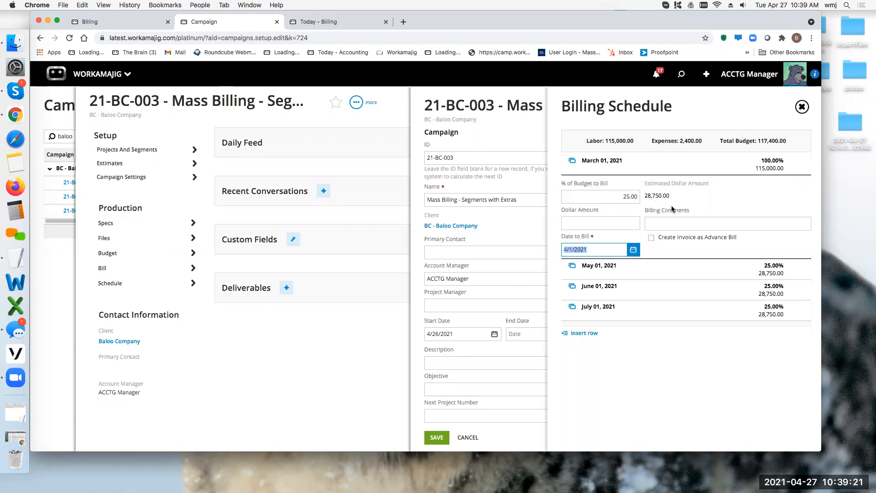
pyautogui.click(799, 108)
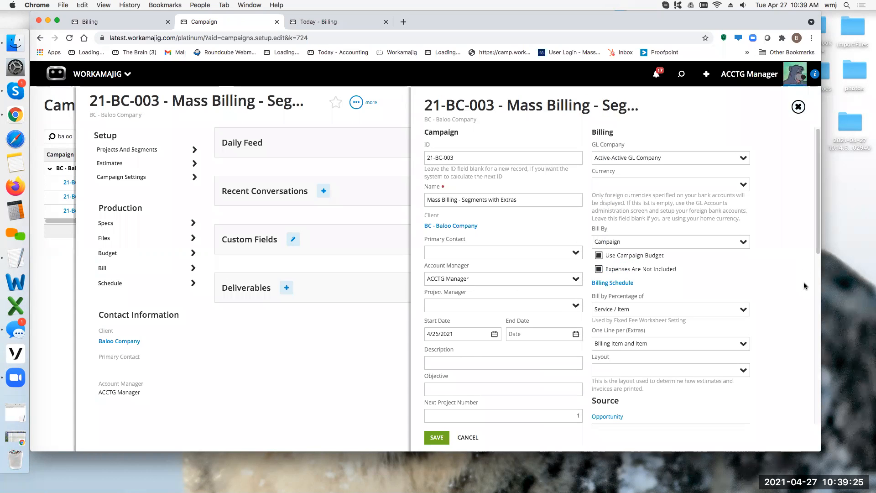